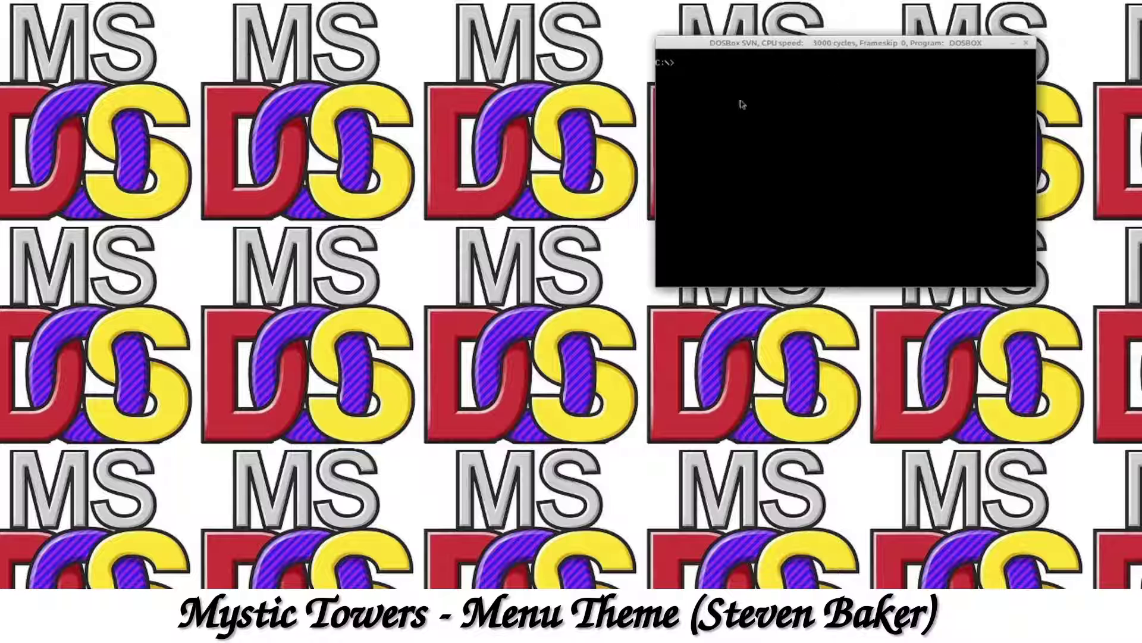
text(asdasdasdas)
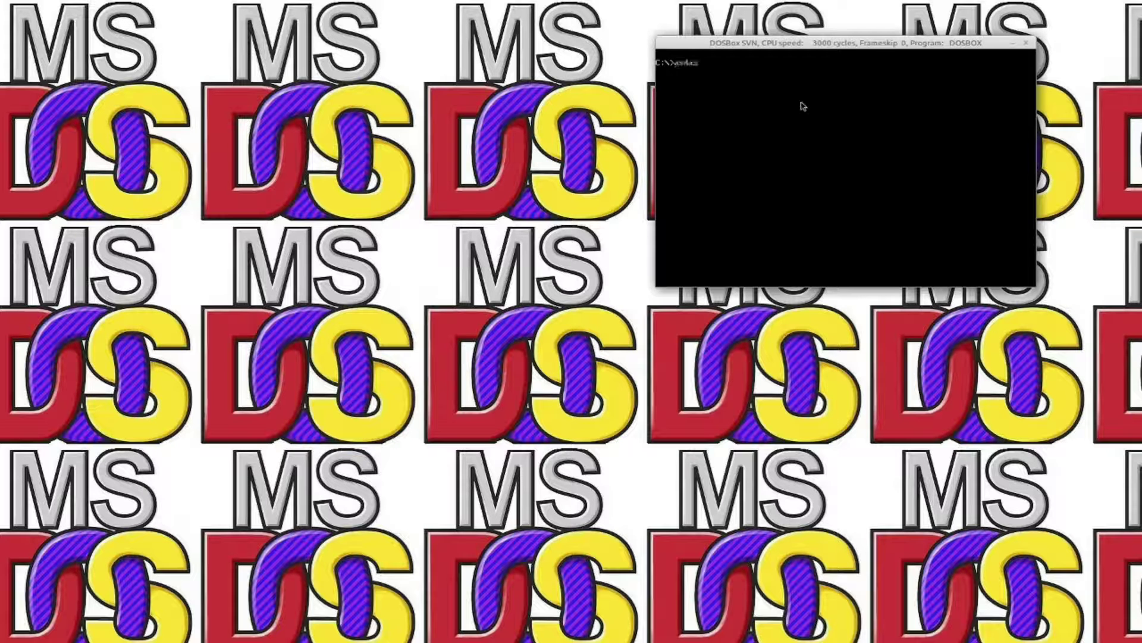
key(BackSpace)
key(BackSpace)
key(BackSpace)
key(BackSpace)
key(BackSpace)
key(BackSpace)
key(BackSpace)
key(BackSpace)
key(BackSpace)
key(BackSpace)
key(BackSpace)
- List the contents of drive C: in DOSBox and shift its window slightly up and to the left on the desktop
text(dir)
key(Return)
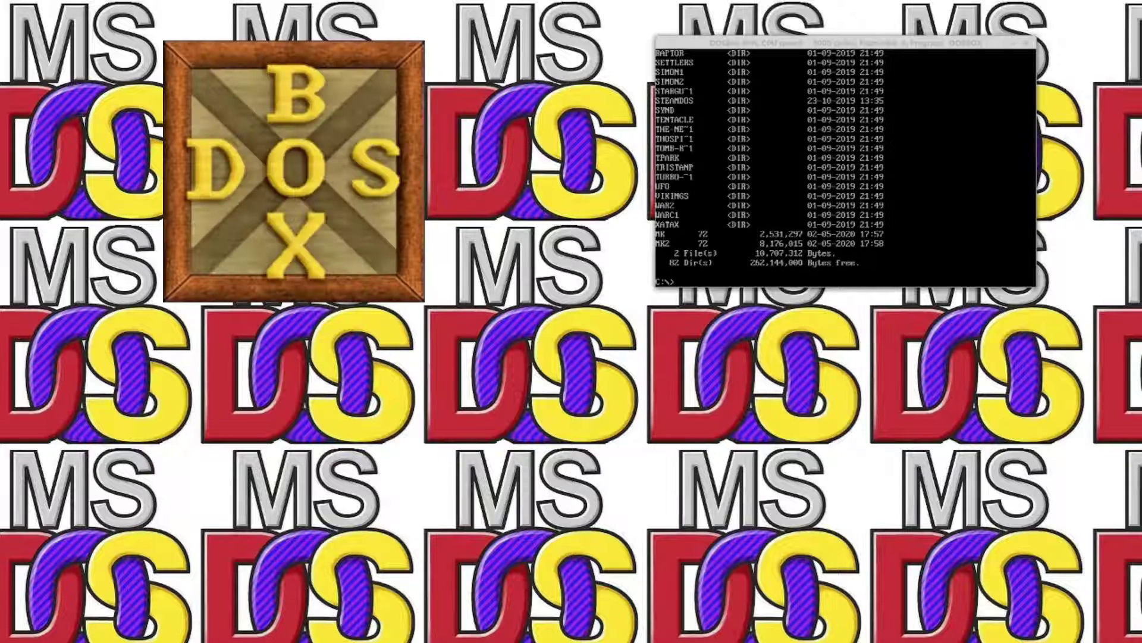
drag(808, 41, 759, 28)
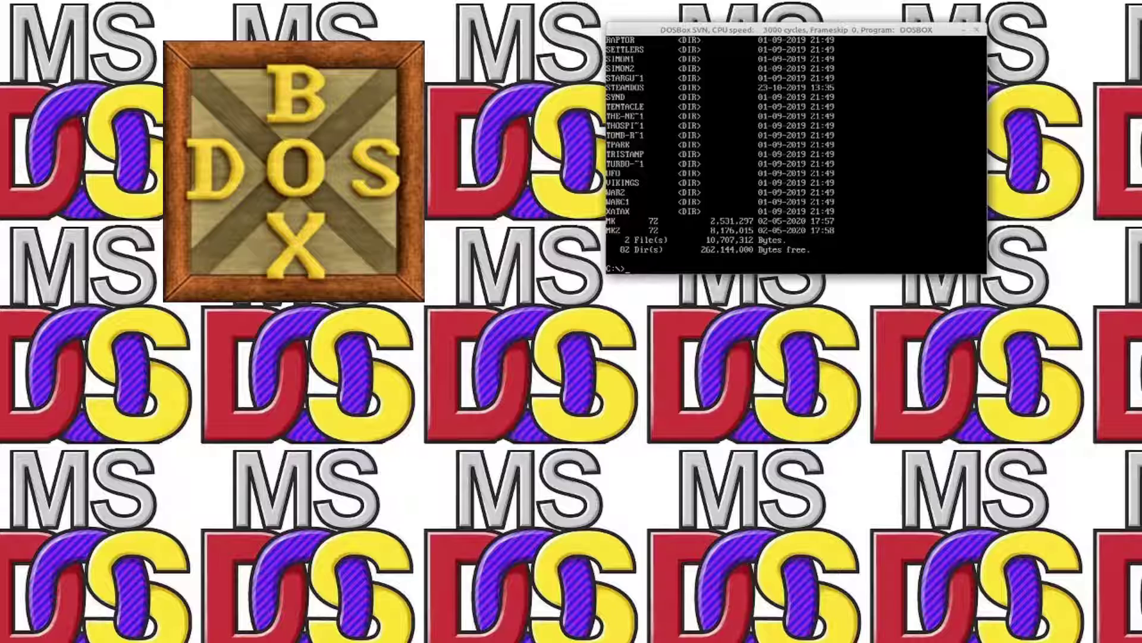
- Place the DOSEMU window in the desktop's lower-left area and list the contents of its C: drive
drag(623, 119, 283, 317)
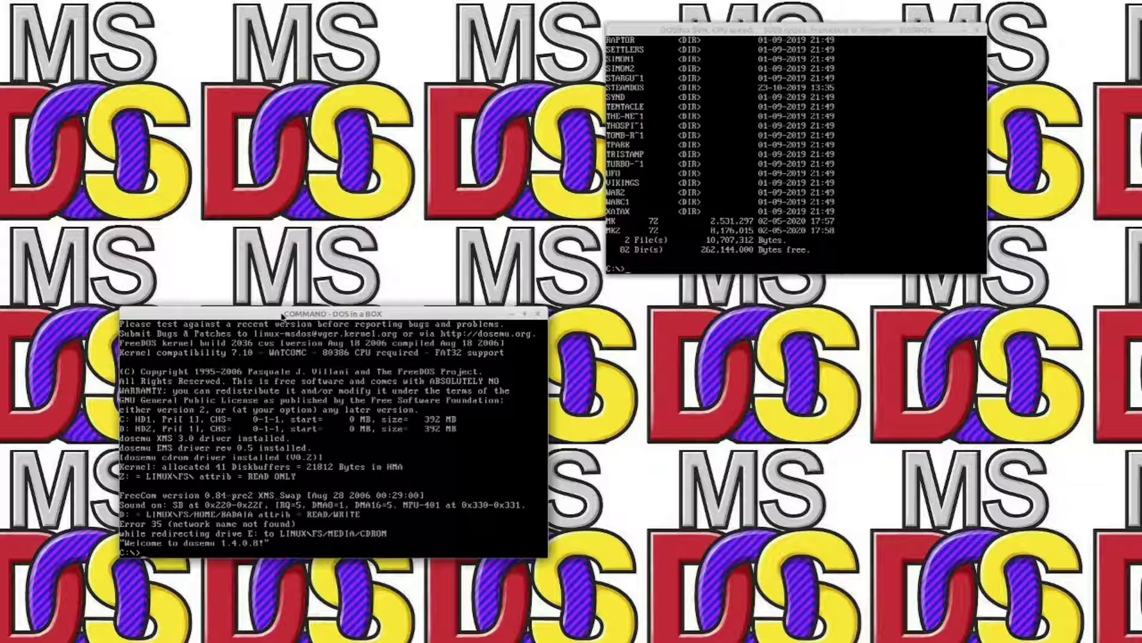
text(dir)
key(Return)
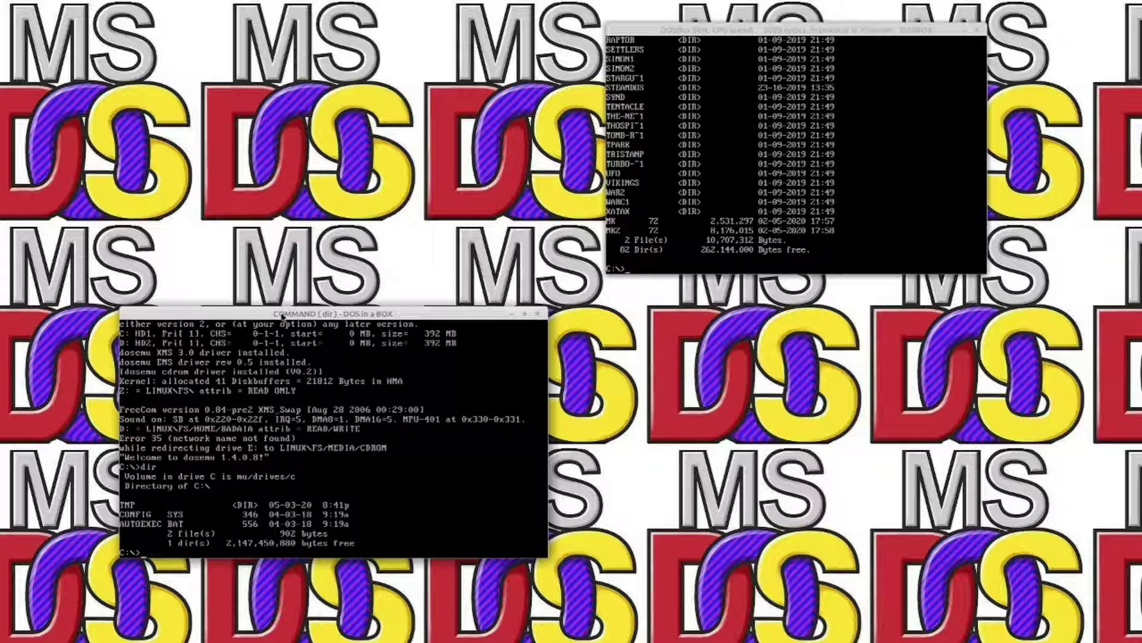
- Close the DOSEMU window and reposition the DOSBox window near the upper middle of the desktop
click(855, 106)
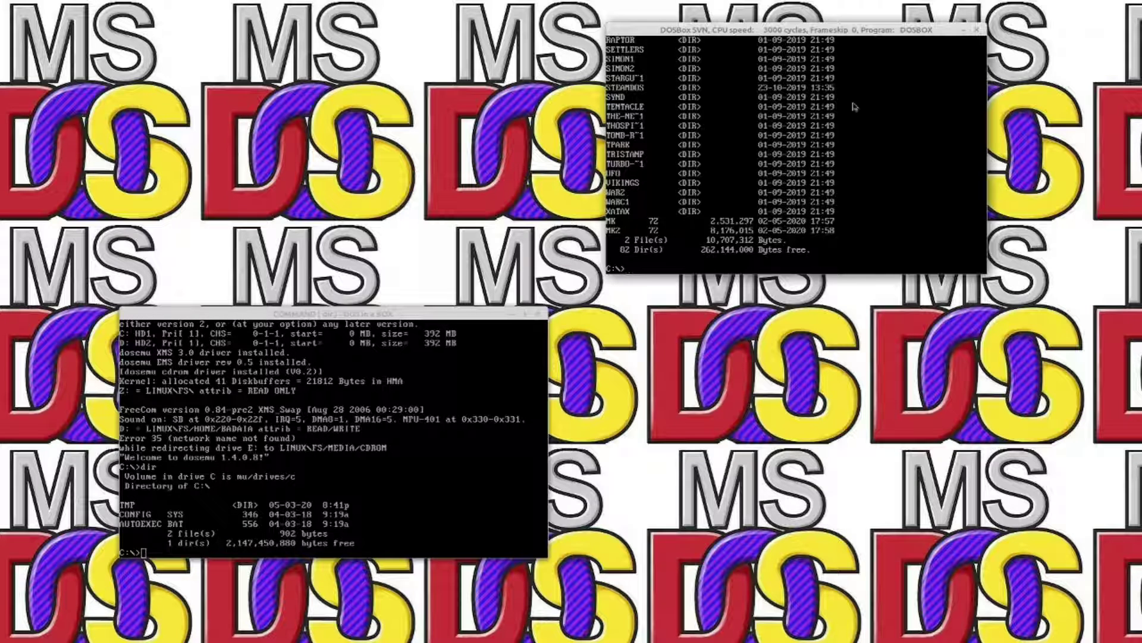
click(539, 313)
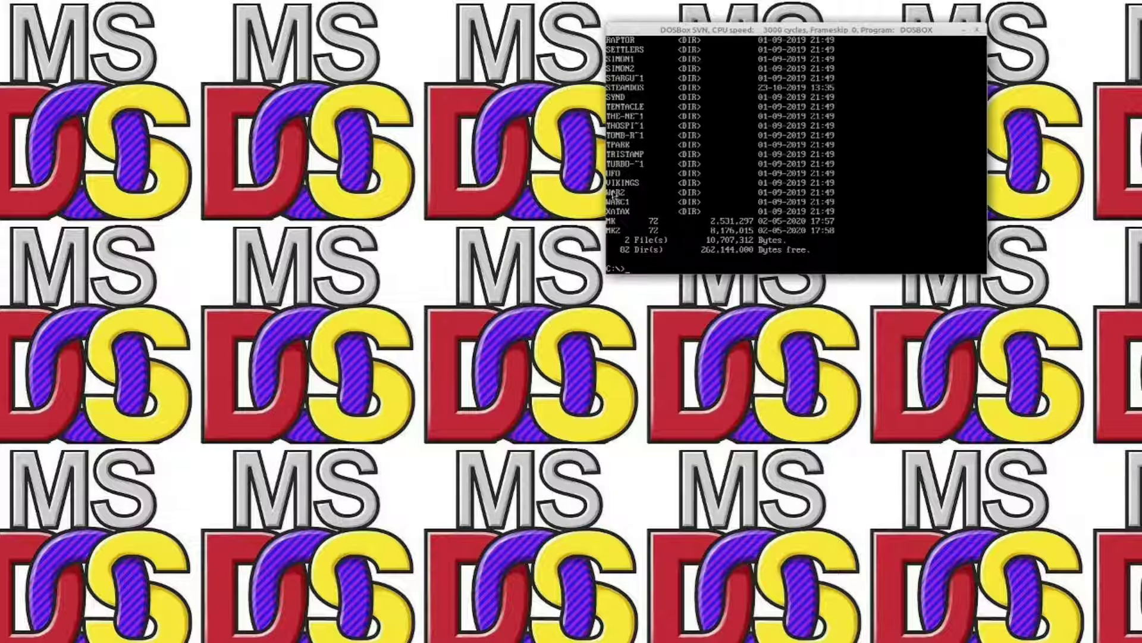
drag(795, 26, 540, 187)
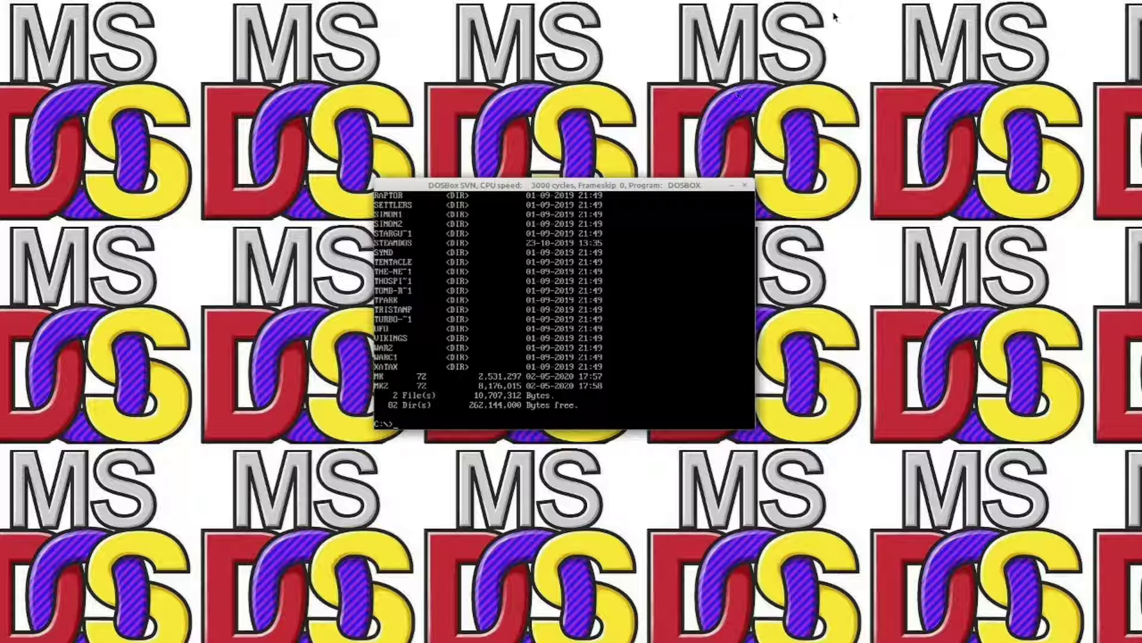
drag(615, 187, 682, 98)
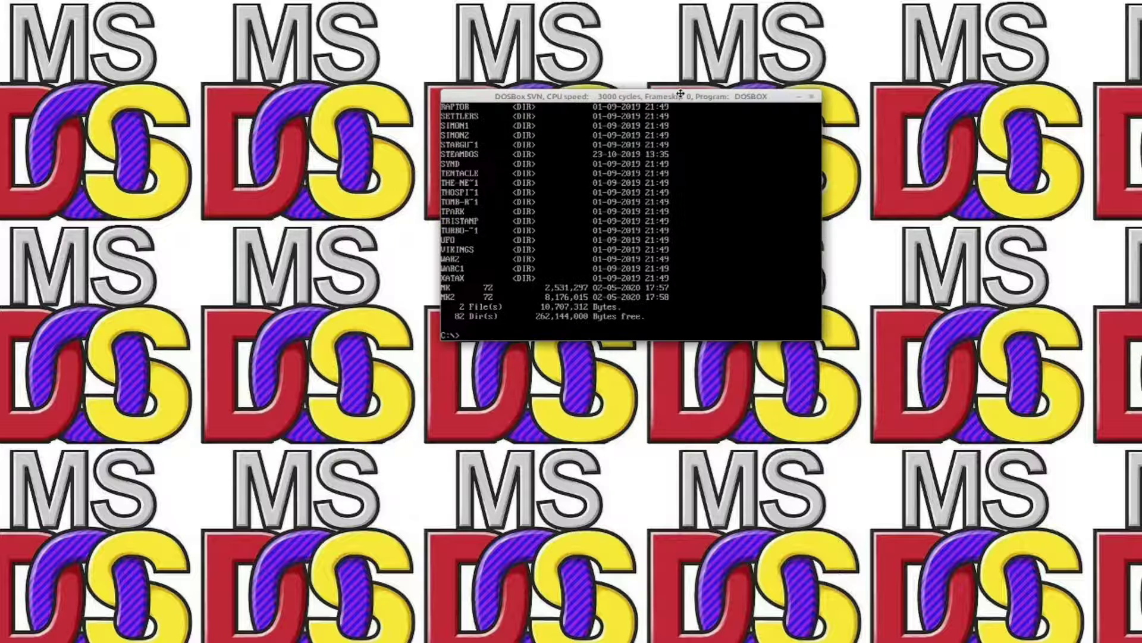
- Change to the RAPTOR directory at the DOSBox prompt and list its files
text(cd)
text( ea)
text(ptor)
key(Return)
text(dir)
key(Return)
- Run the game with the command rap and start a new mission
text(rap)
key(Return)
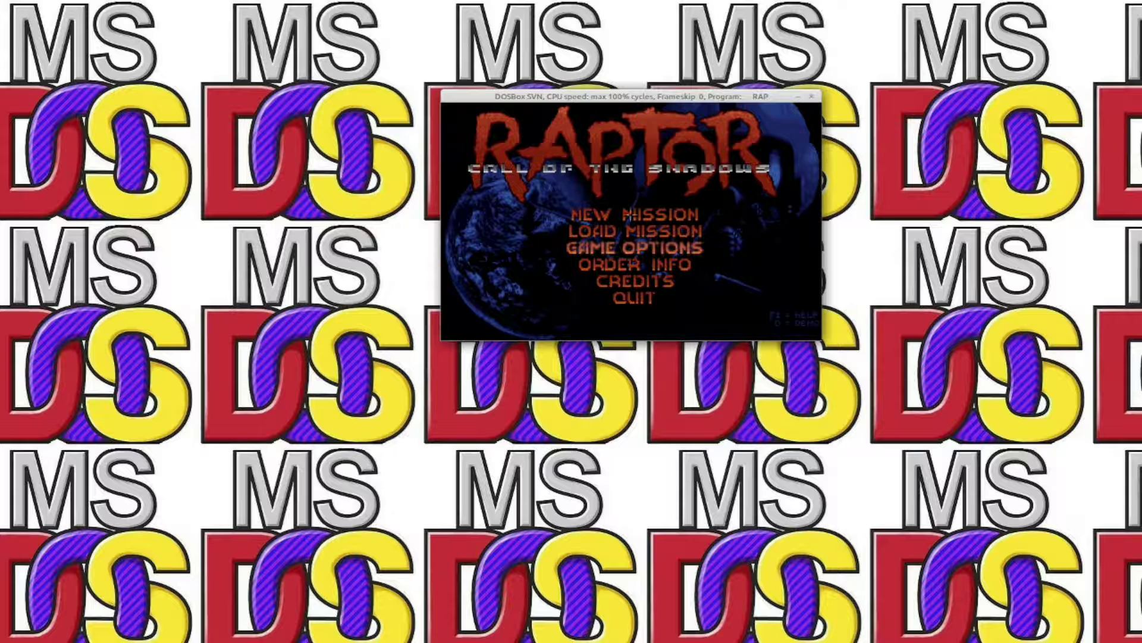
key(Down)
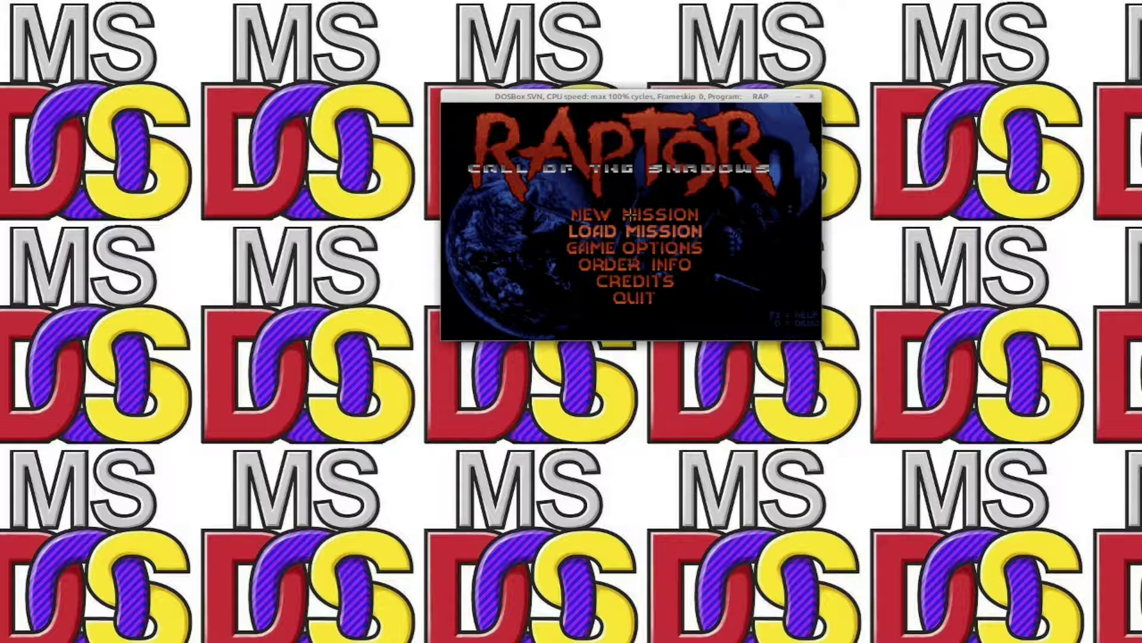
key(Down)
key(Up)
key(Up)
key(Return)
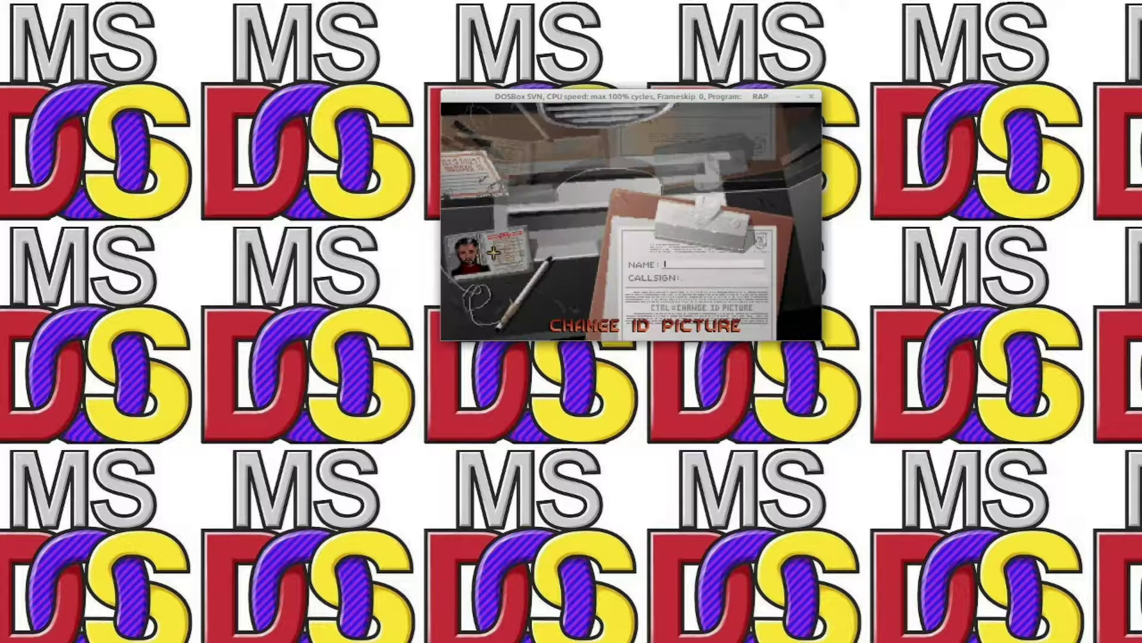
- Fill in the pilot's name and callsign and choose the Veteran difficulty
text(BADAIA)
key(Return)
text(BADAIA)
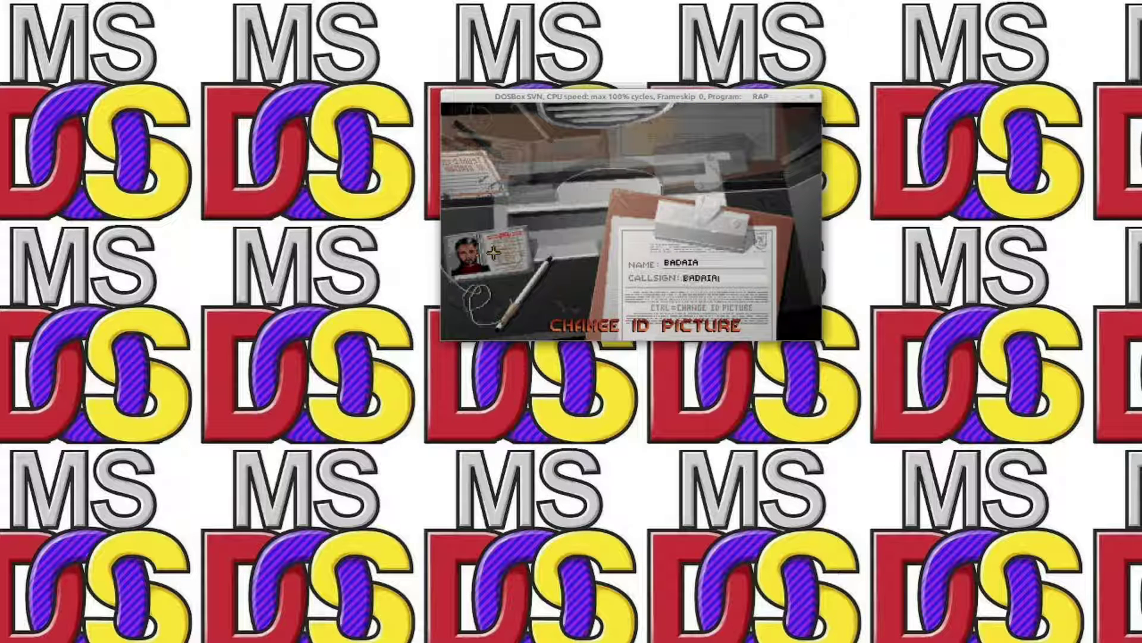
key(Return)
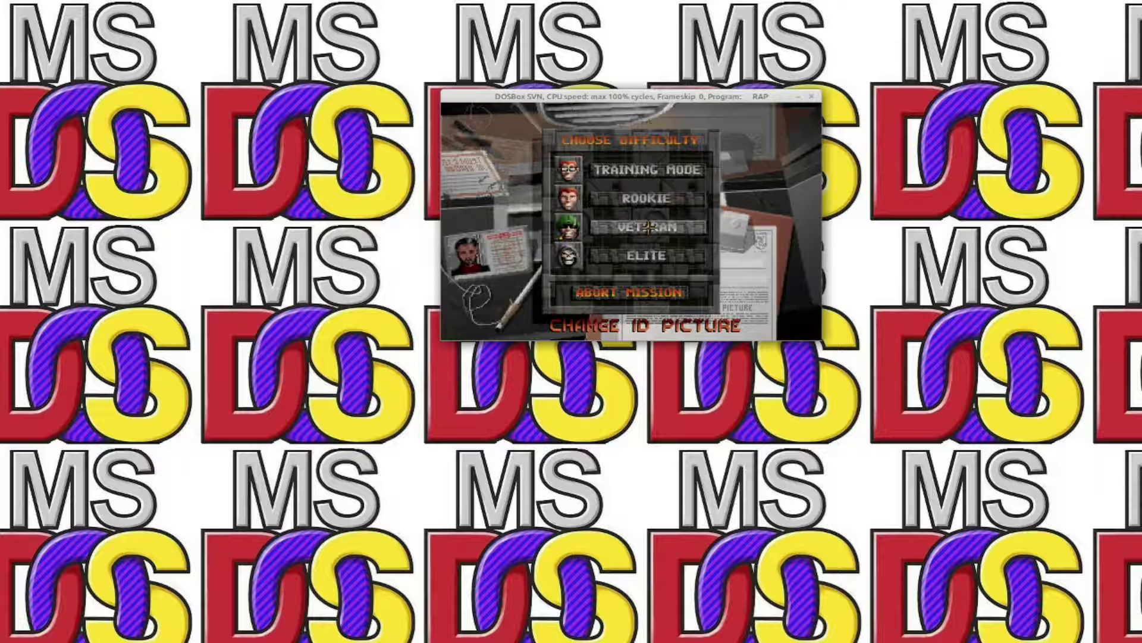
click(650, 227)
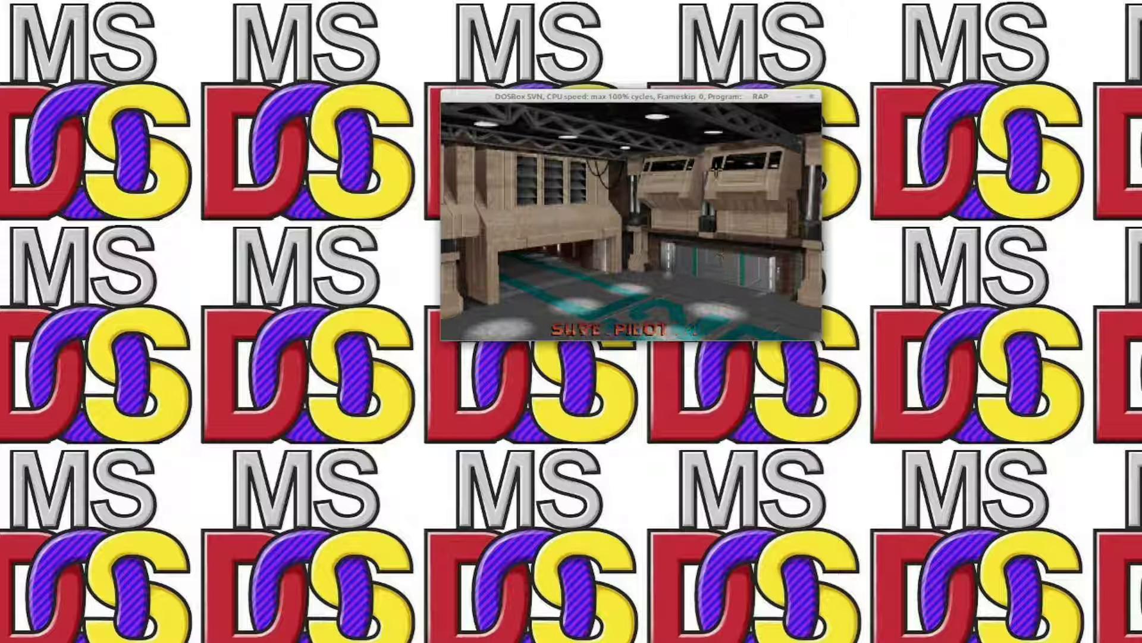
- Launch the mission from the hangar and briefly fly the ship over the sea
click(719, 255)
click(635, 259)
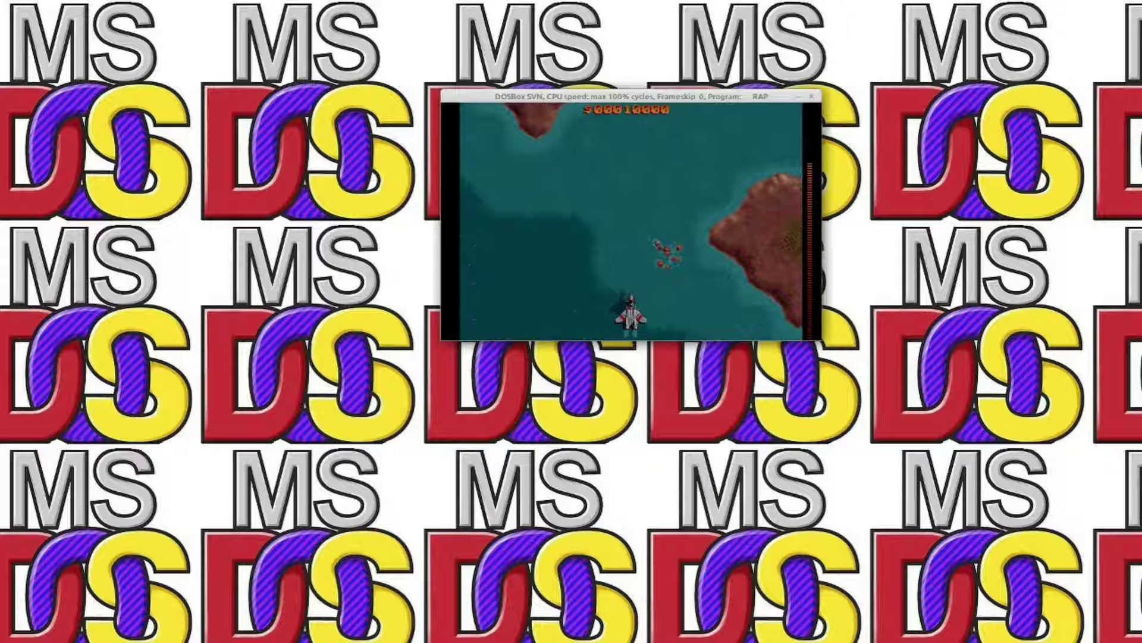
mouse_move(637, 264)
mouse_down()
mouse_move(706, 262)
mouse_move(665, 291)
mouse_move(589, 298)
mouse_move(650, 303)
mouse_move(469, 304)
mouse_move(658, 304)
mouse_up()
- Abort the mission, quit Raptor to the DOS prompt and close DOSBox with the exit command
key(Escape)
click(524, 229)
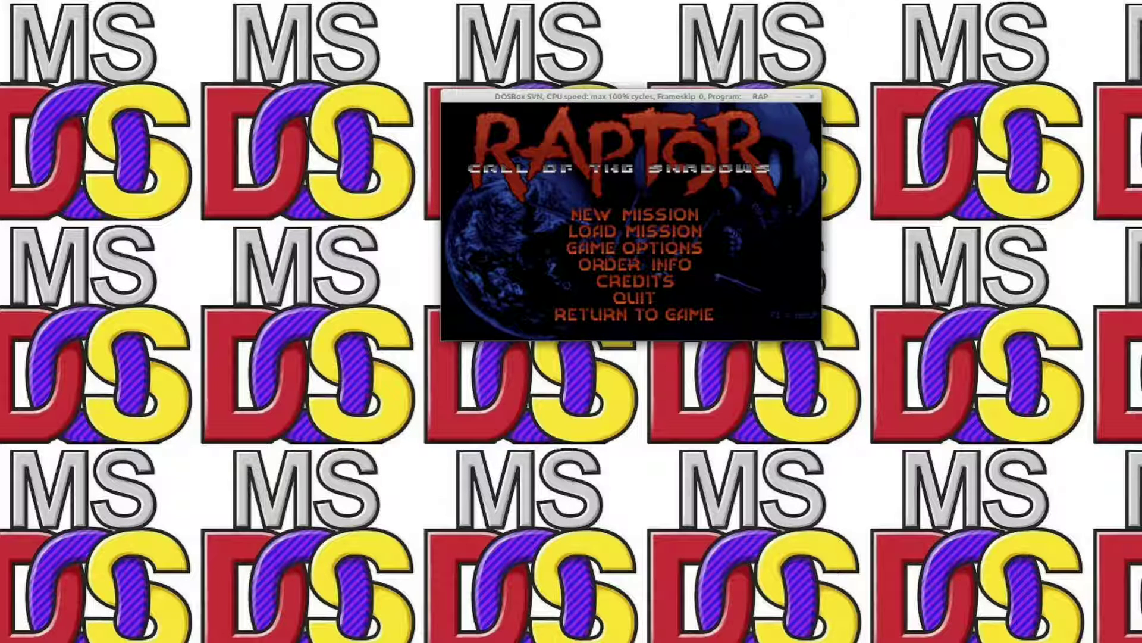
key(Return)
key(Return)
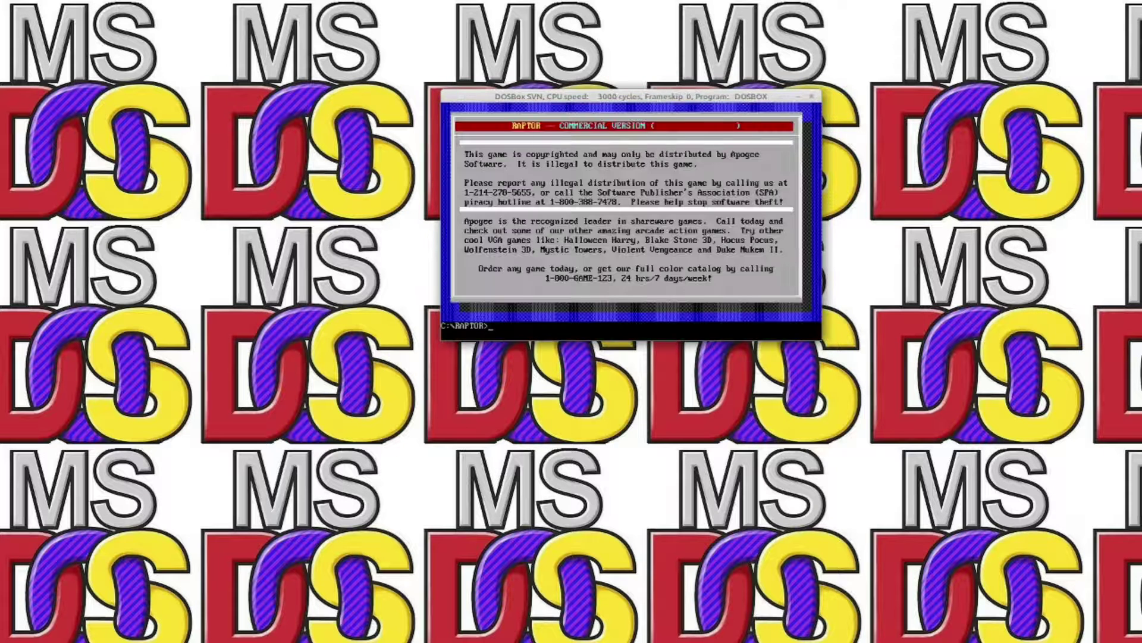
text(exit)
key(Return)
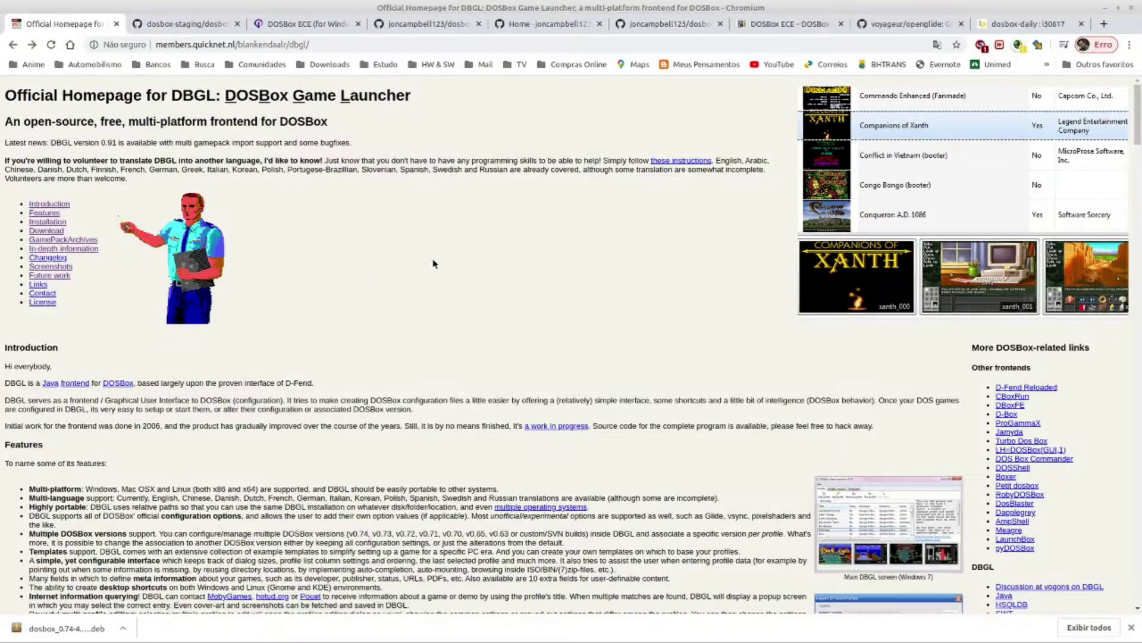
- Look through the DBGL homepage's introduction and feature list in the browser
scroll(434, 263, down, 7)
scroll(436, 265, up, 5)
scroll(446, 287, down, 12)
scroll(443, 288, up, 10)
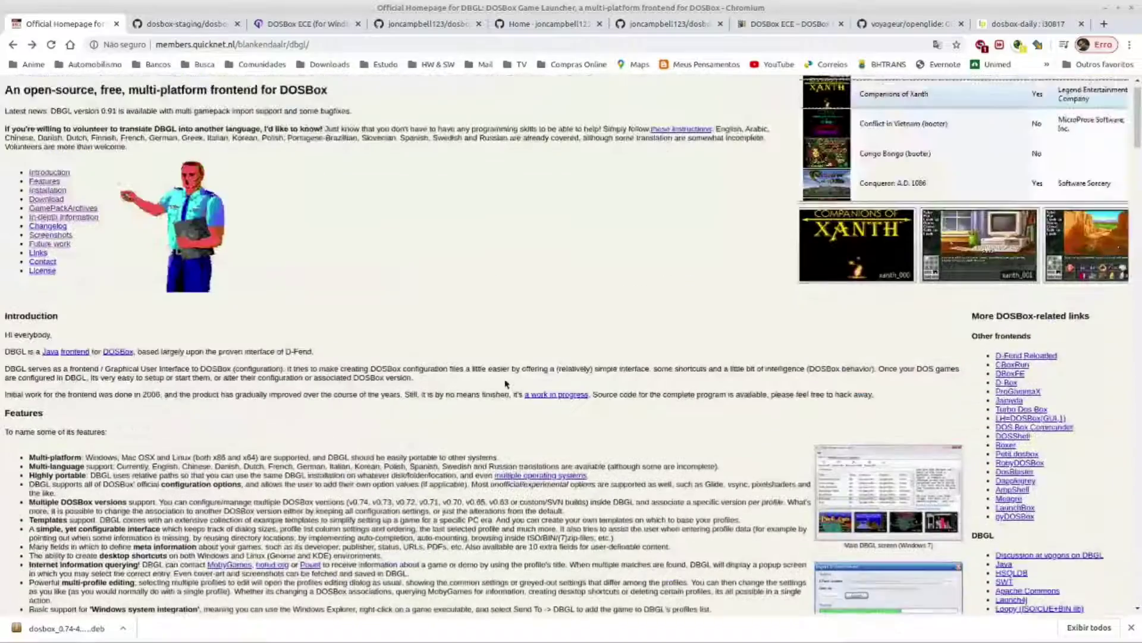
scroll(506, 383, up, 1)
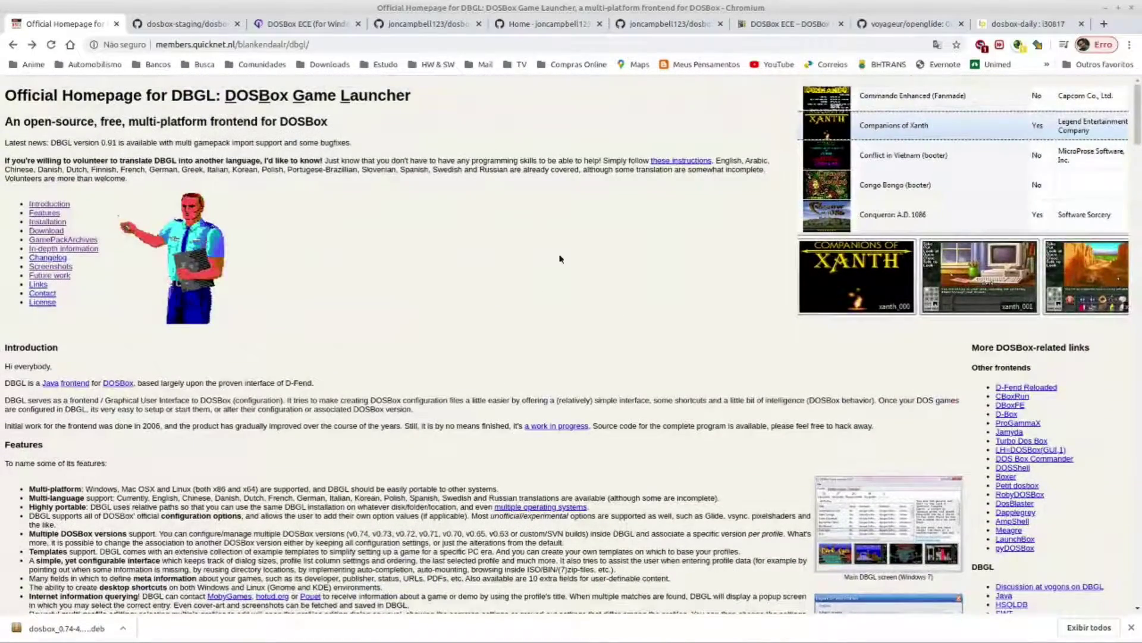
- Examine the DBGL download section, highlighting the PPA install commands for Ubuntu and Debian-based Linux
scroll(559, 259, down, 10)
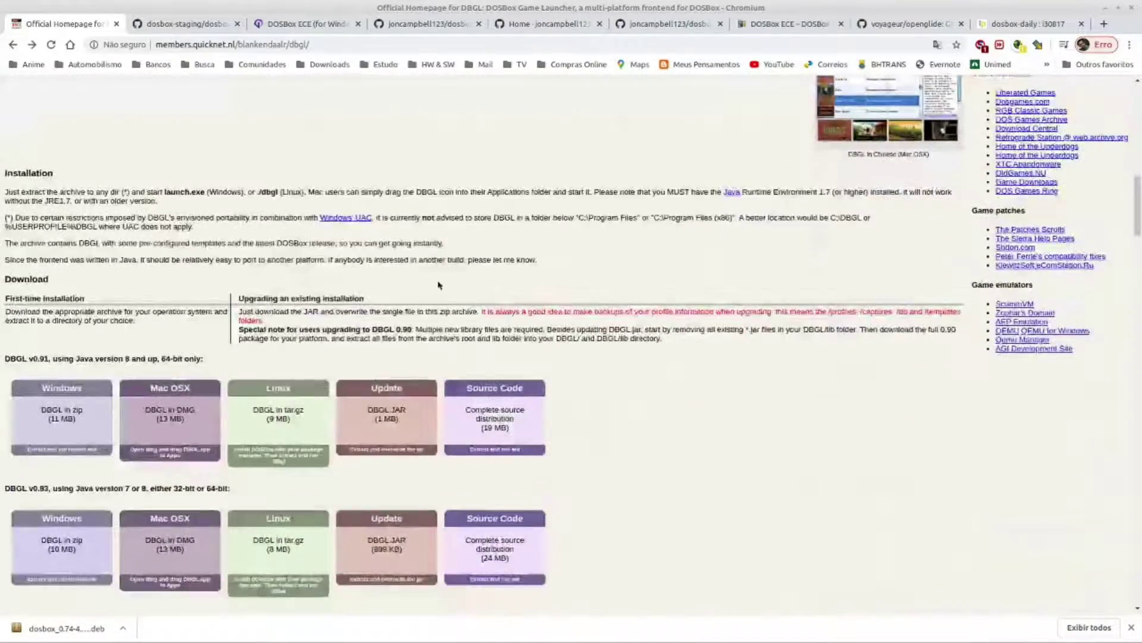
scroll(439, 285, down, 6)
drag(106, 277, 3, 252)
click(138, 267)
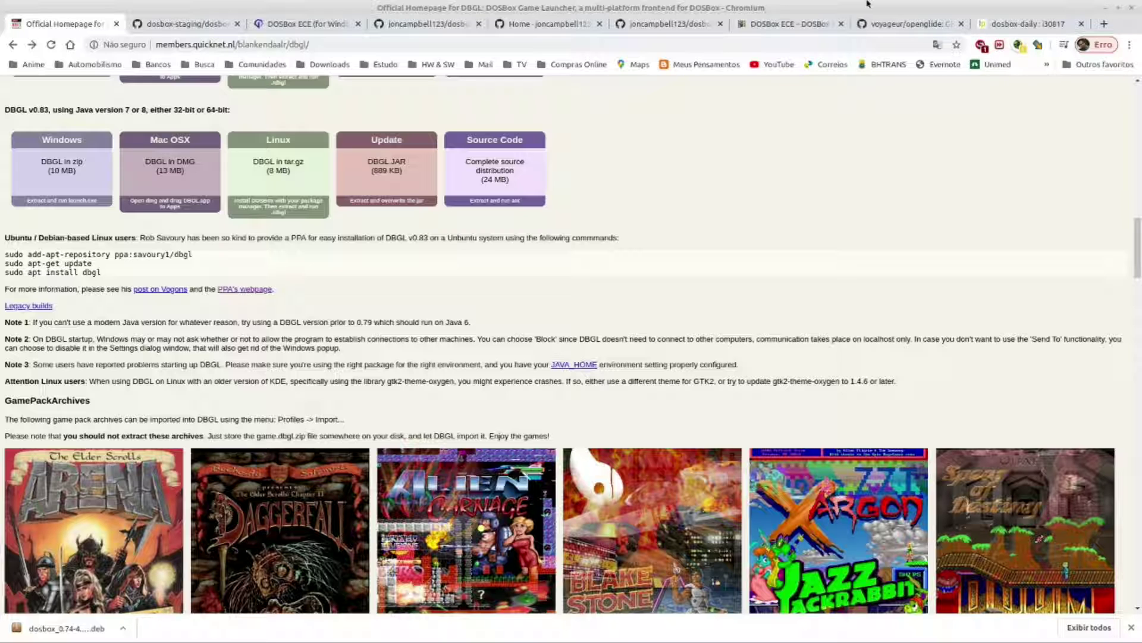
scroll(669, 235, up, 4)
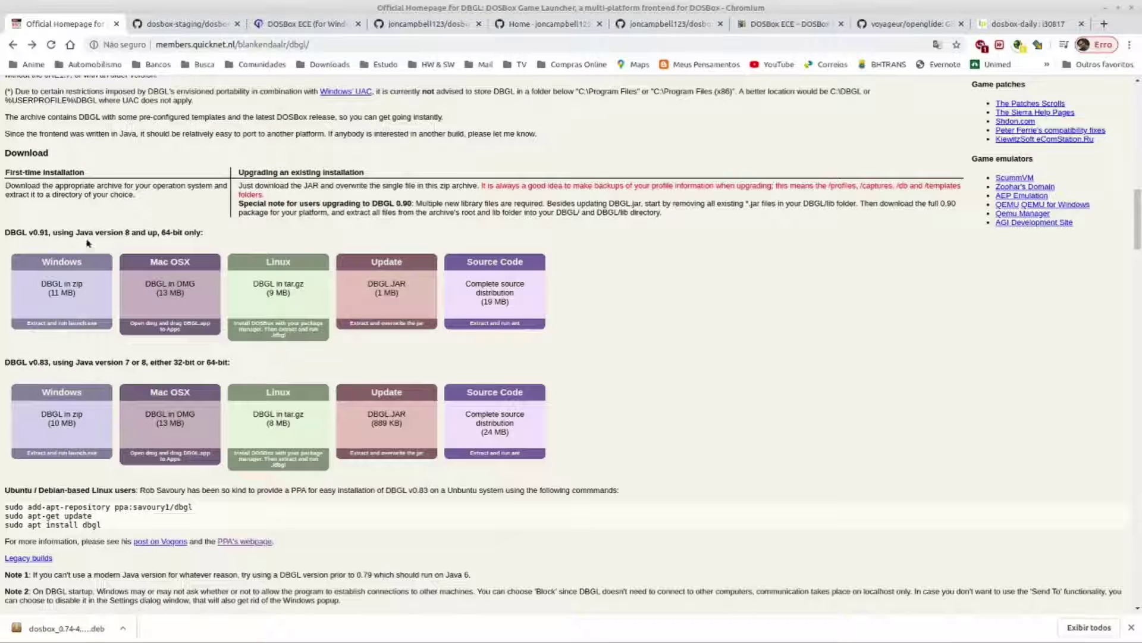
- Switch to DOSBox Game Launcher and browse game profiles from Abuse to Beneath a Steel Sky to view their descriptions and artwork
click(1105, 8)
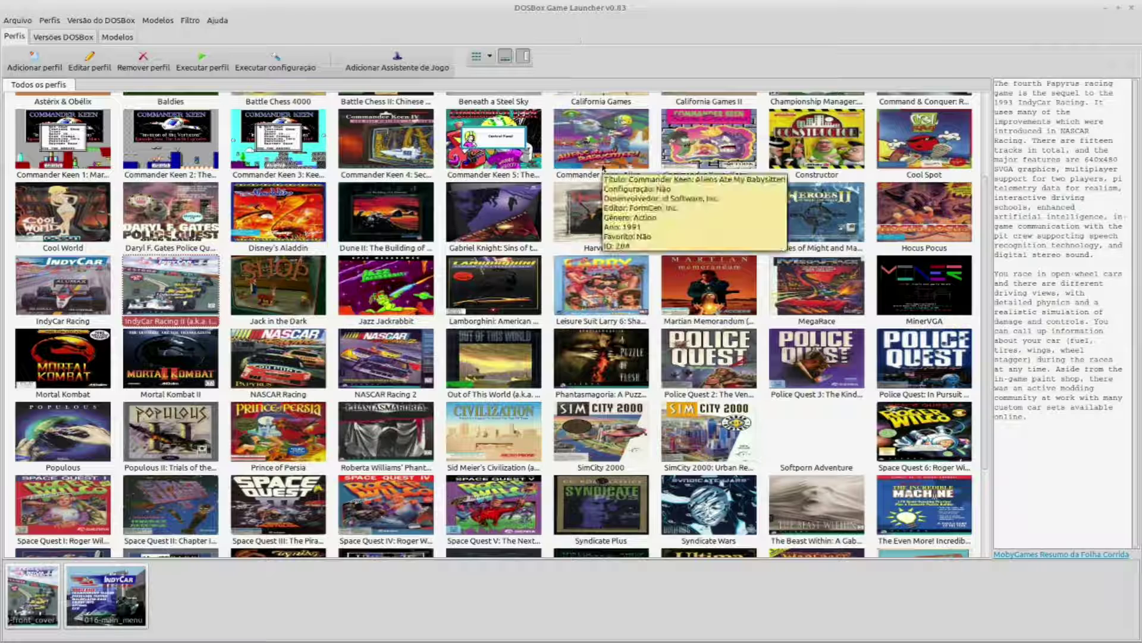
scroll(513, 317, up, 3)
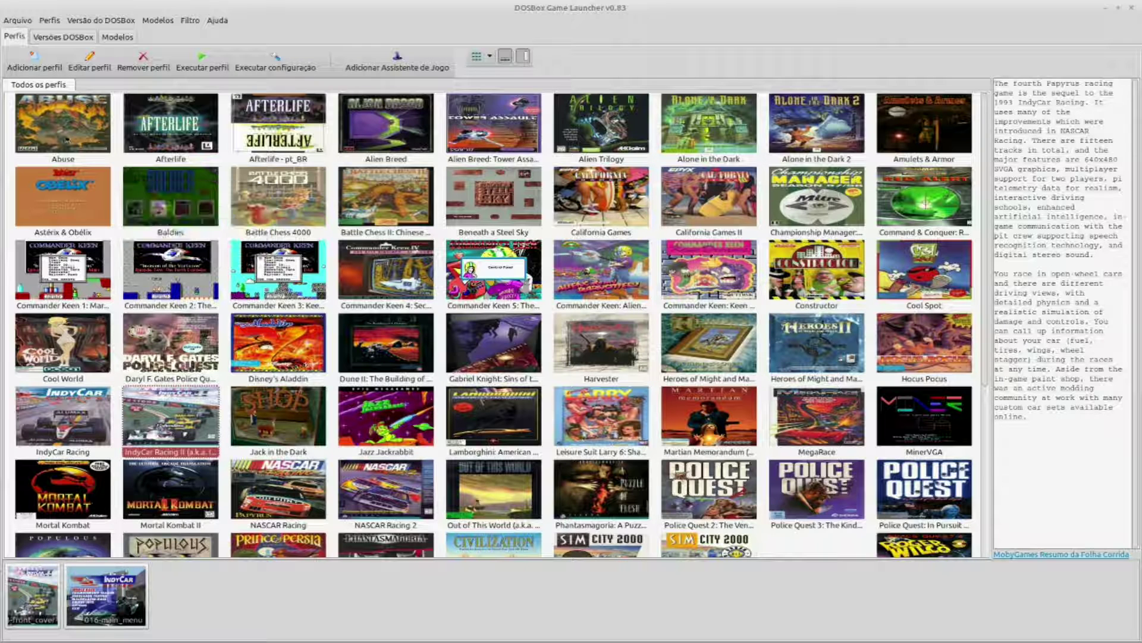
click(95, 136)
click(164, 130)
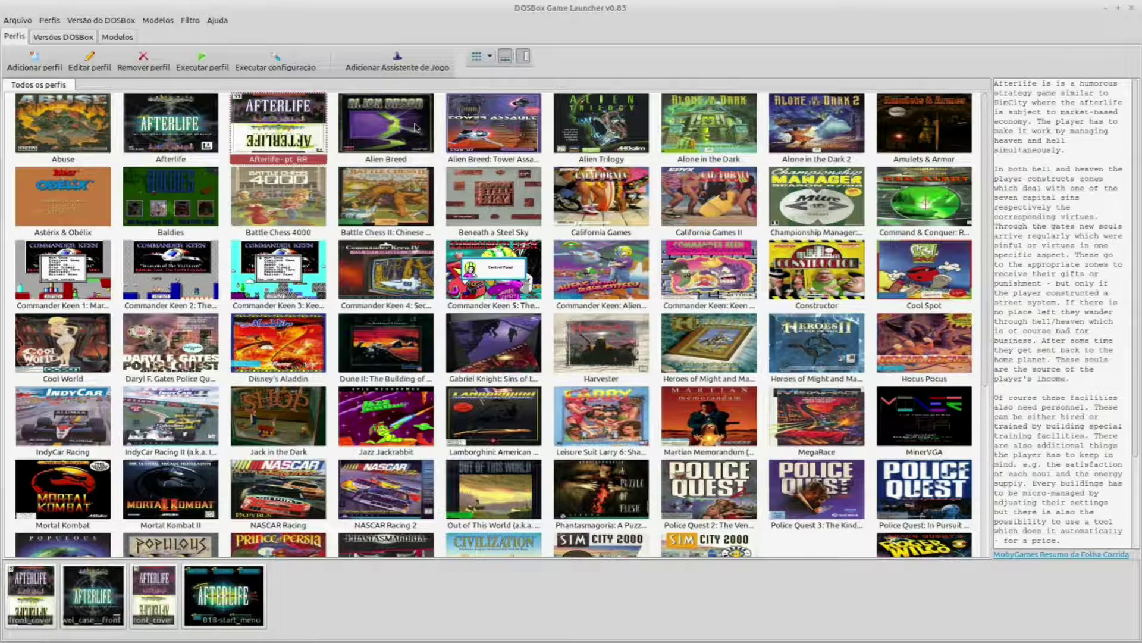
click(248, 132)
click(476, 127)
click(632, 127)
click(687, 123)
click(820, 116)
click(955, 122)
click(934, 191)
click(815, 204)
click(714, 207)
click(590, 206)
click(522, 204)
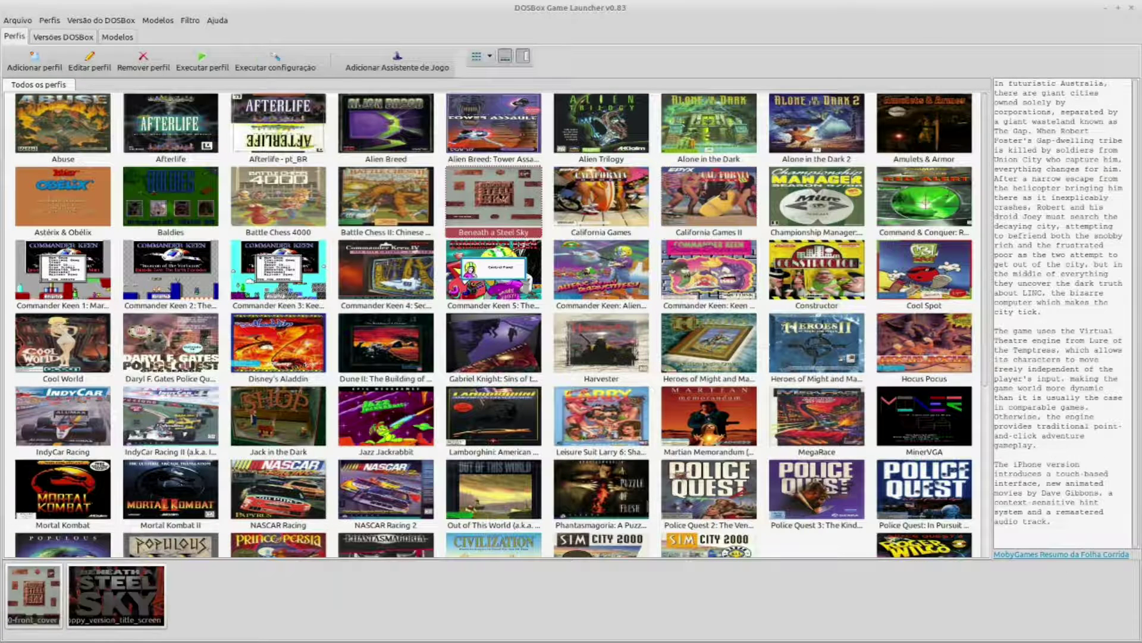
- Show the game profiles in the Tabela view, followed by the Blocos grandes view
click(493, 57)
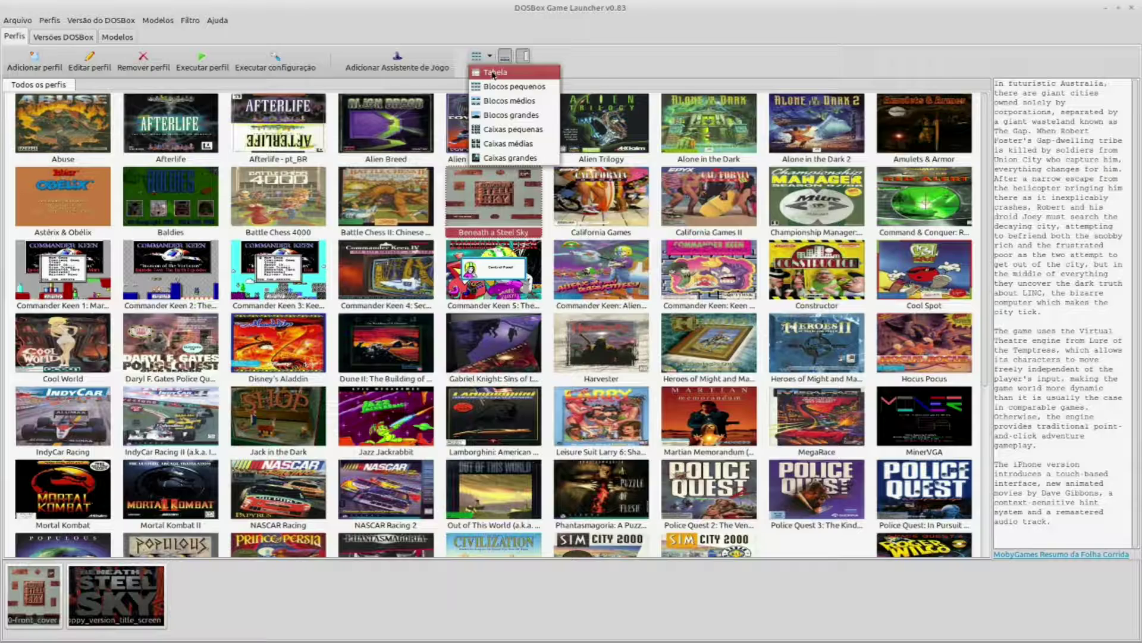
click(485, 71)
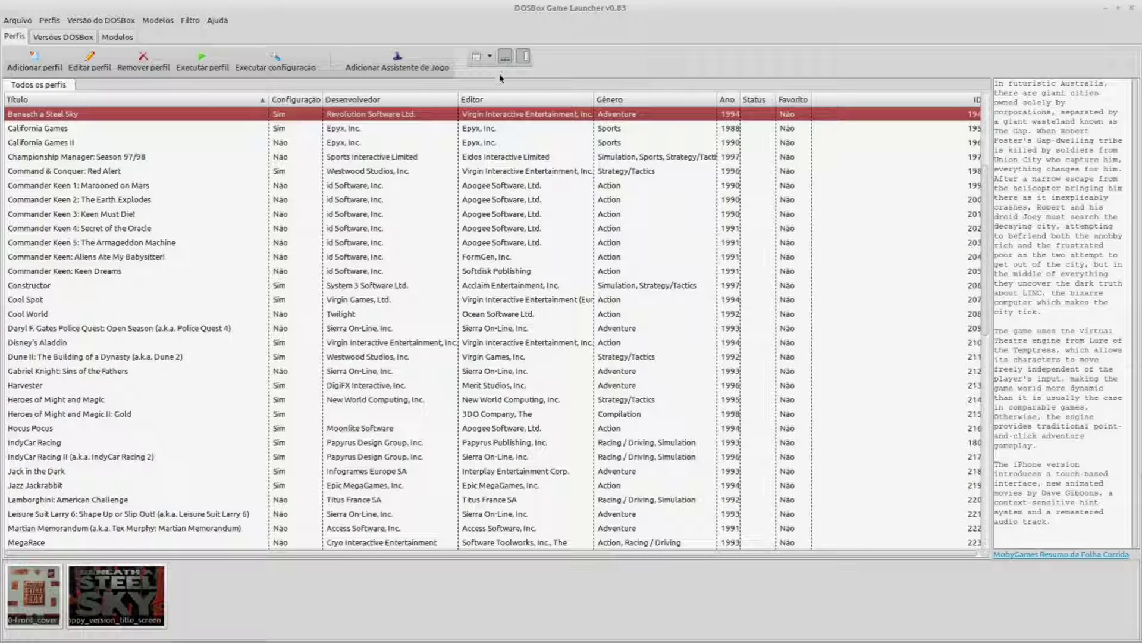
click(489, 56)
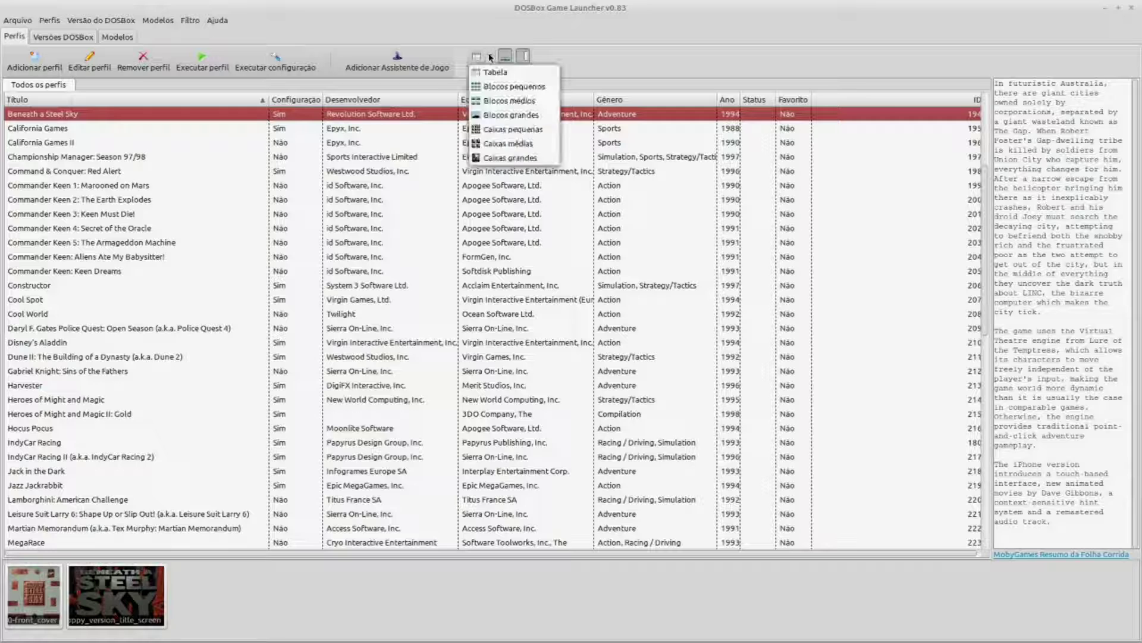
click(502, 121)
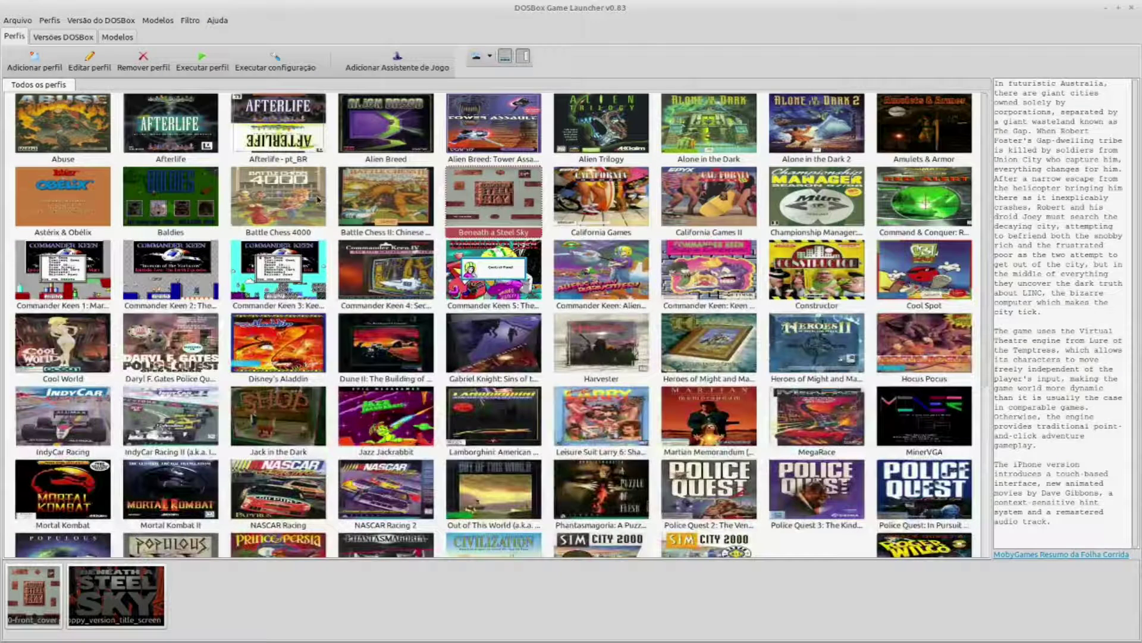
- Try the Blocos pequenos view for the game profiles and switch the display to Caixas grandes
click(490, 56)
click(335, 191)
click(488, 56)
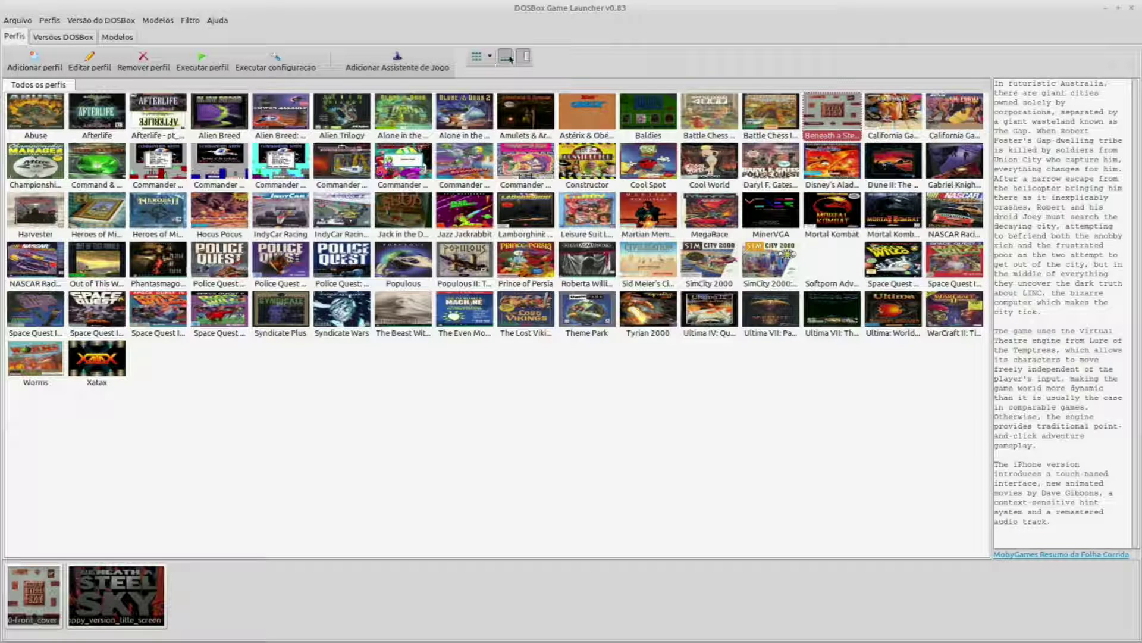
click(490, 55)
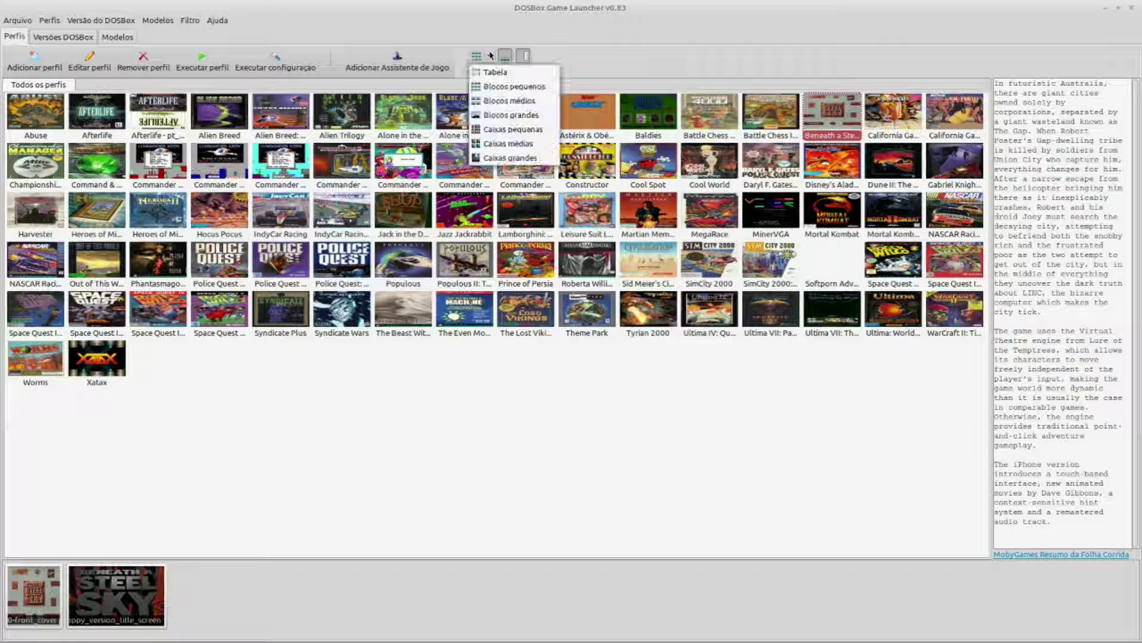
click(499, 159)
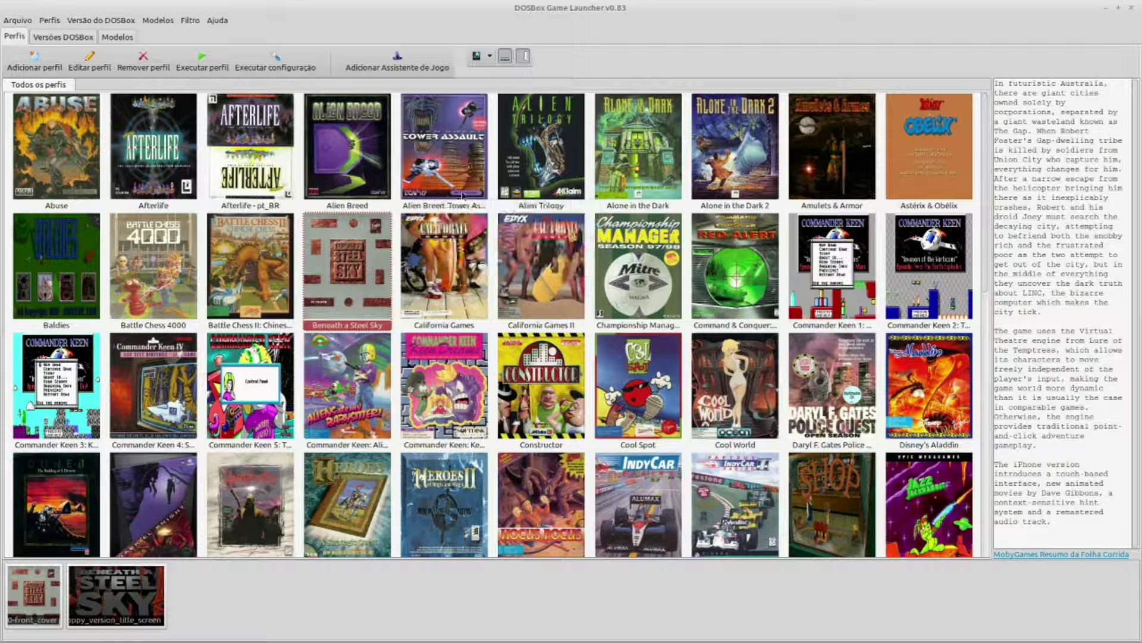
- Switch the game profiles to the Blocos grandes view and browse the resulting grid of covers
click(489, 56)
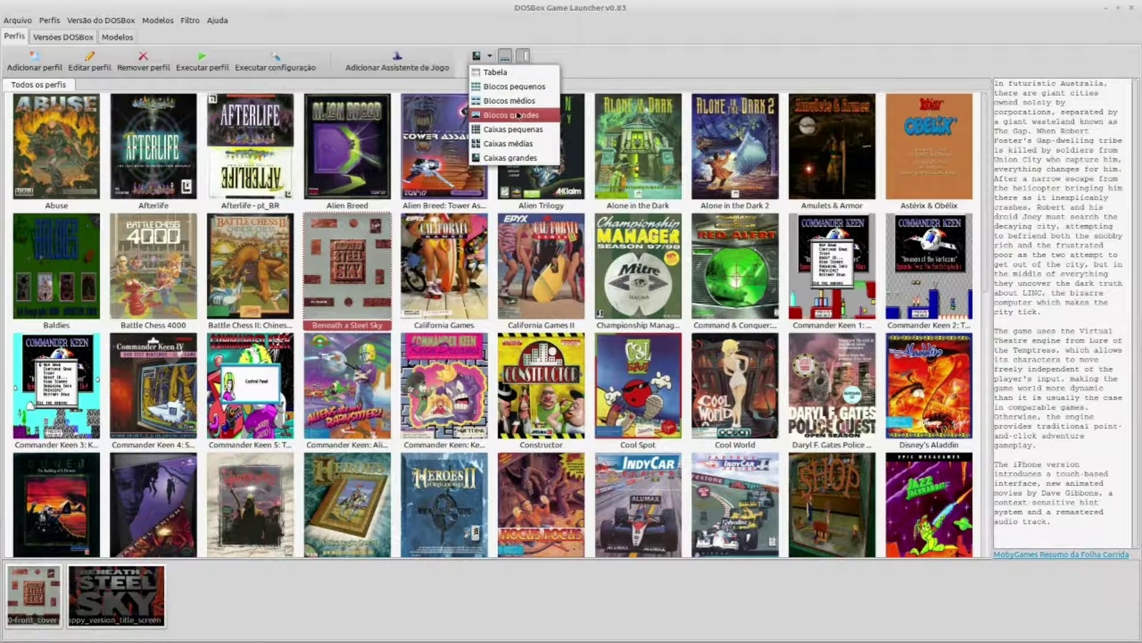
click(513, 128)
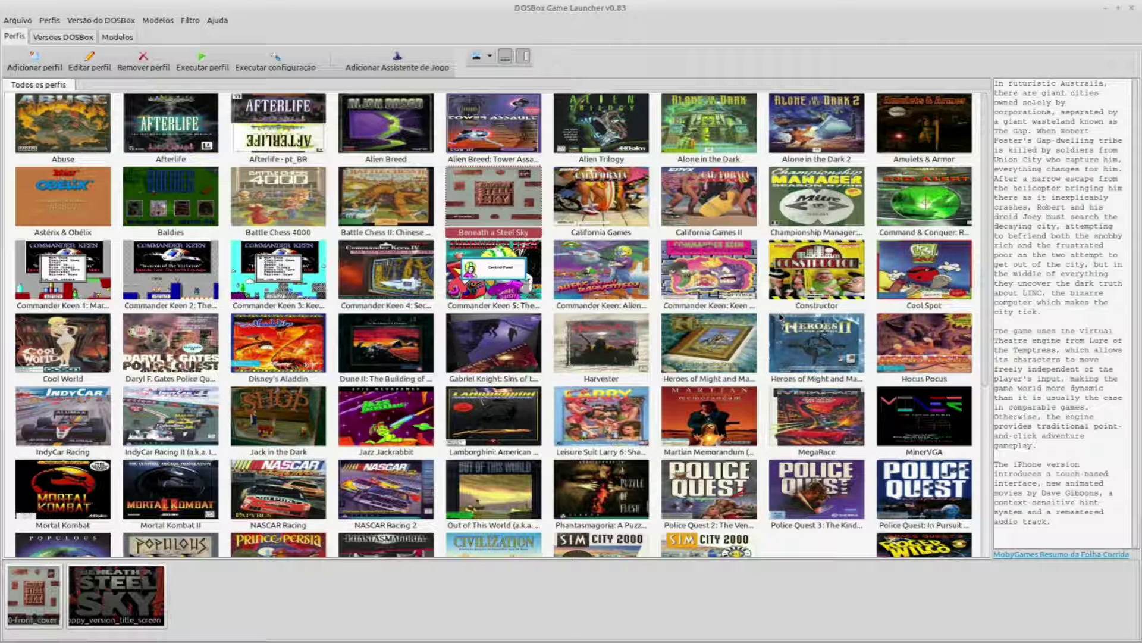
mouse_move(781, 317)
scroll(977, 302, down, 2)
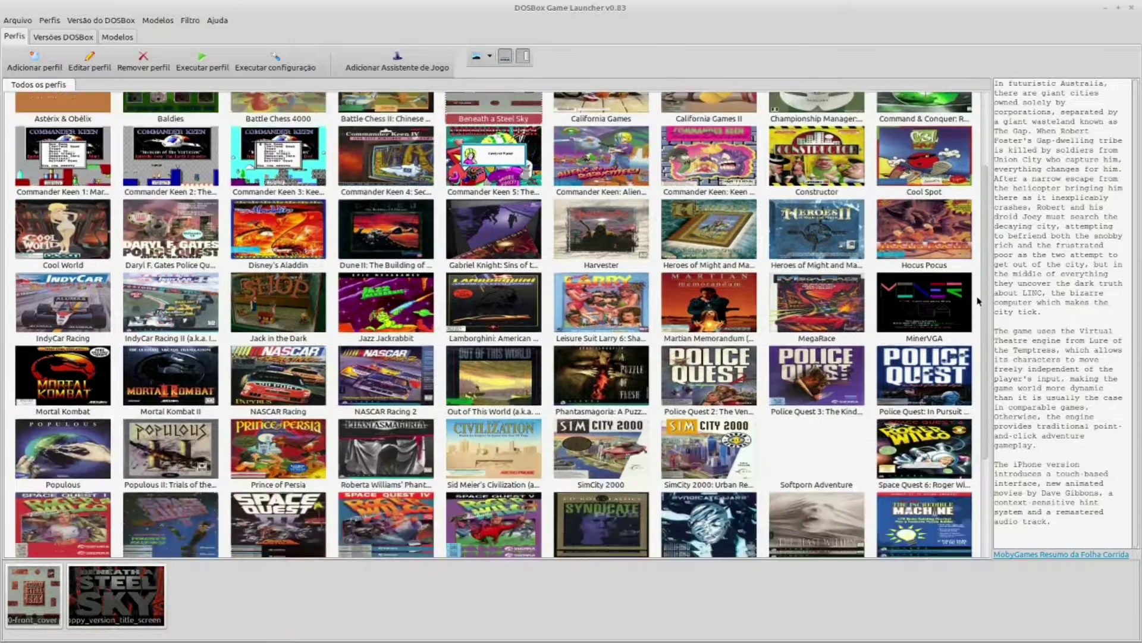
scroll(978, 302, up, 3)
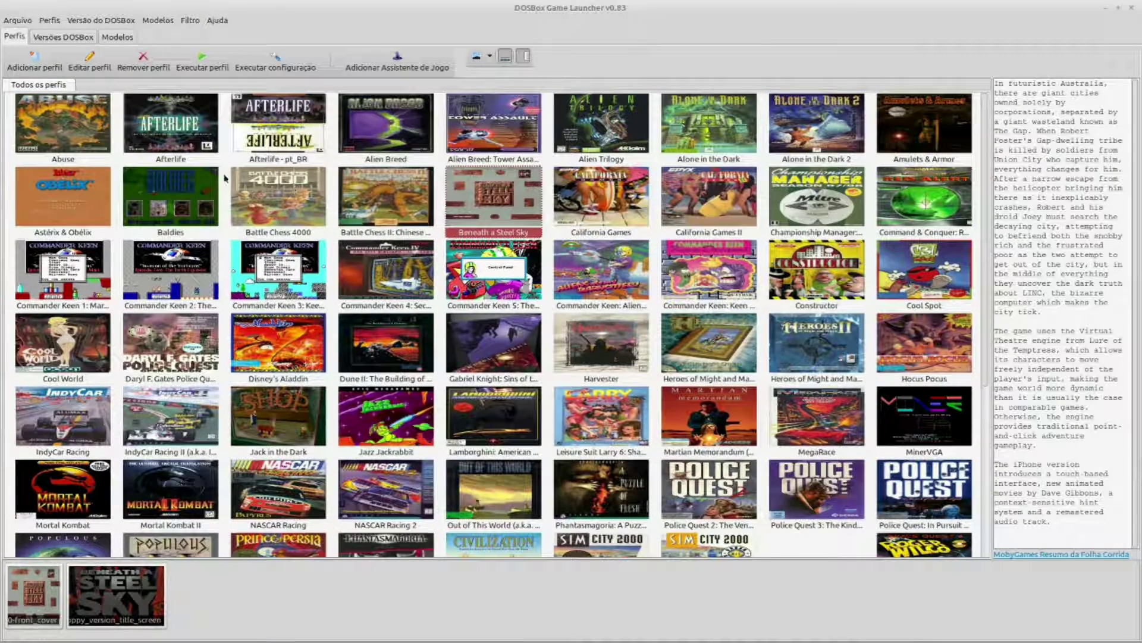
- Show the configured DOSBox versions and run DOSBox-X, moving its window clear of the version list
click(74, 38)
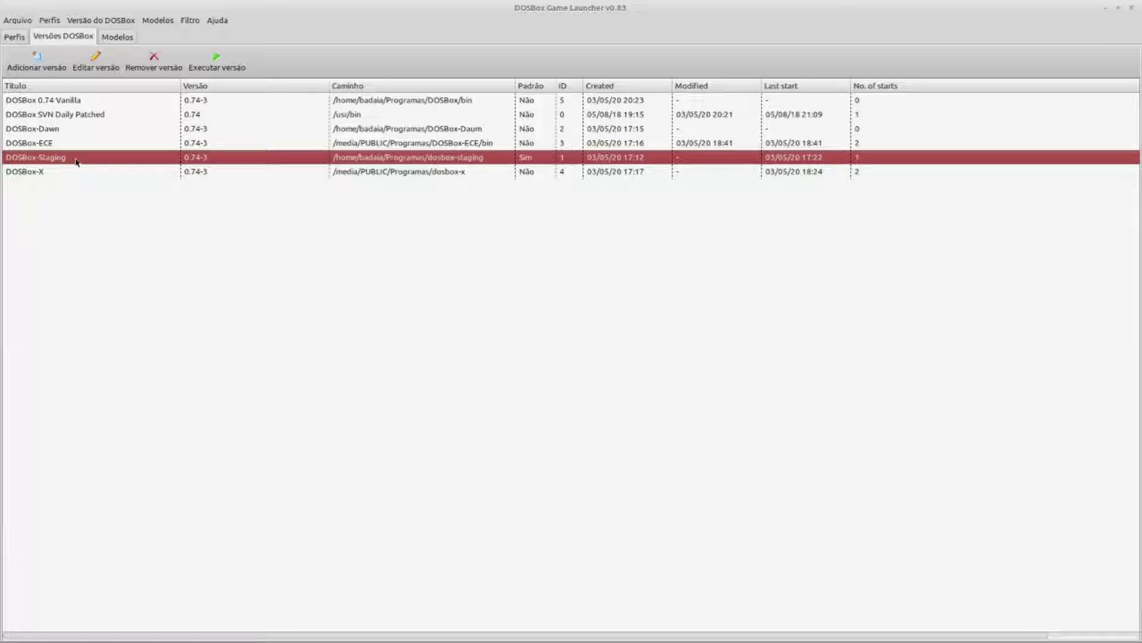
click(45, 172)
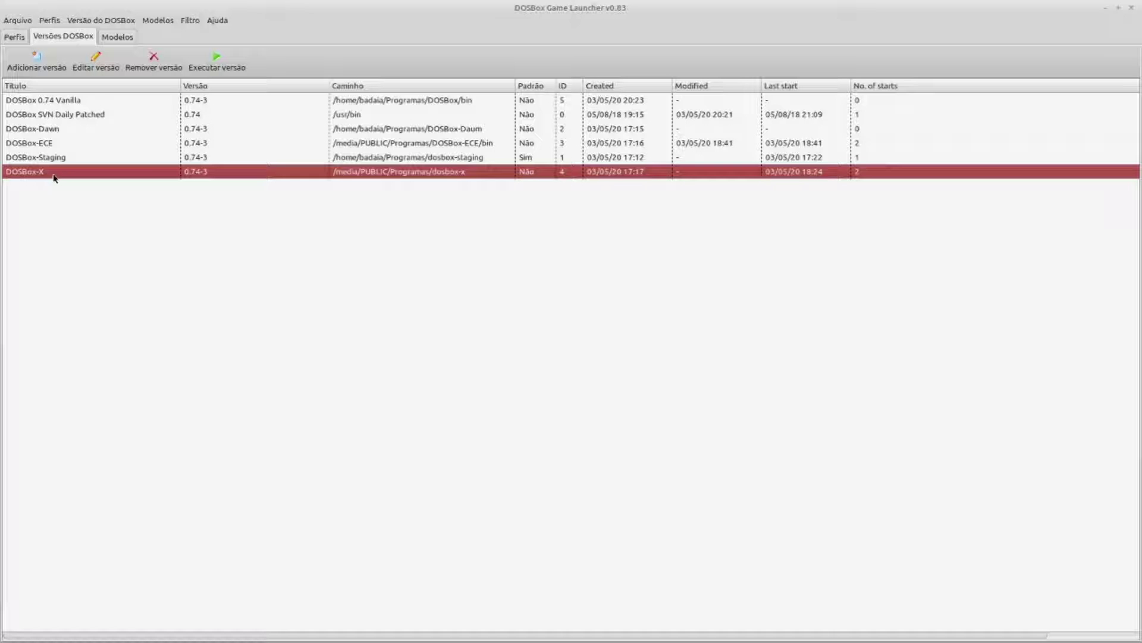
right_click(53, 174)
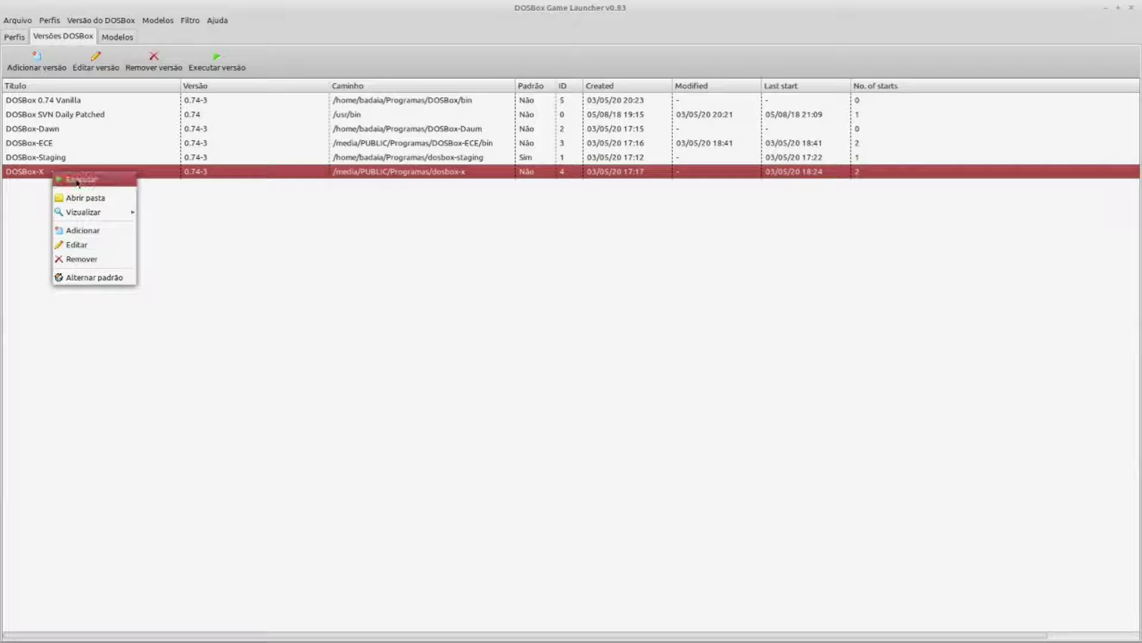
click(79, 180)
drag(514, 206, 359, 213)
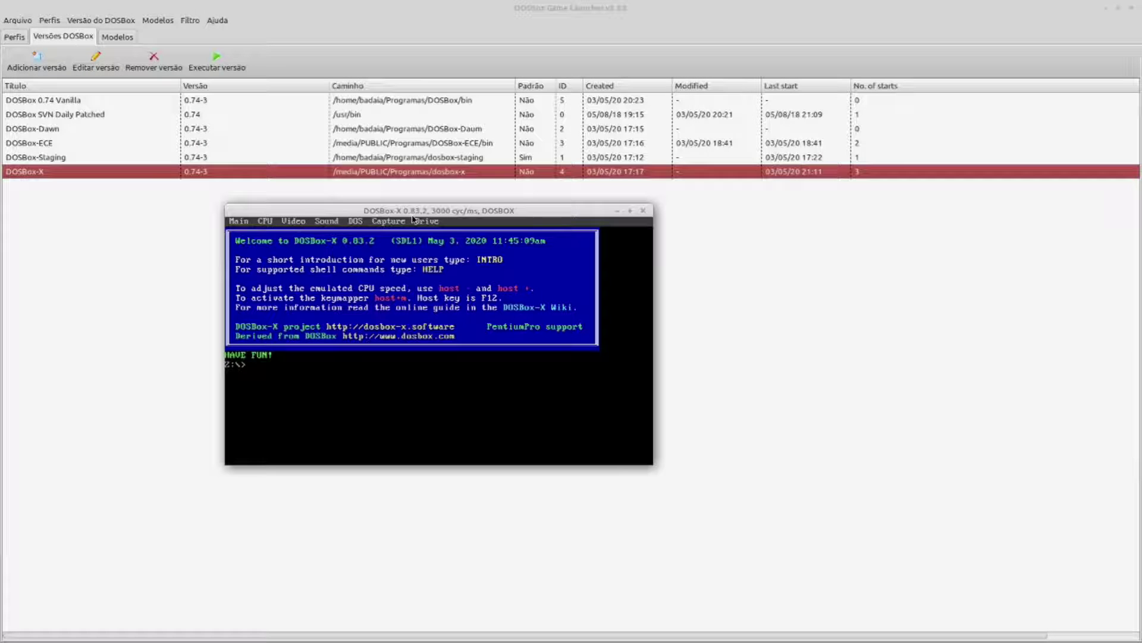
- Review DOSBox-X's capture, video and main options, including Output, Compatibility and PC-98, and quit the emulator
click(235, 222)
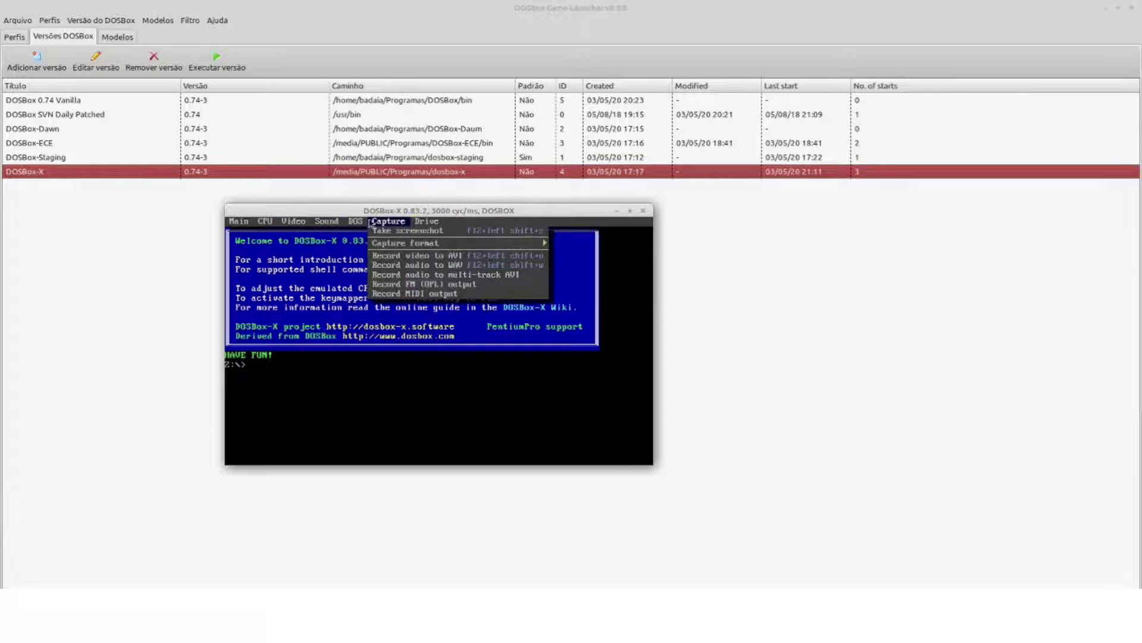
mouse_move(292, 224)
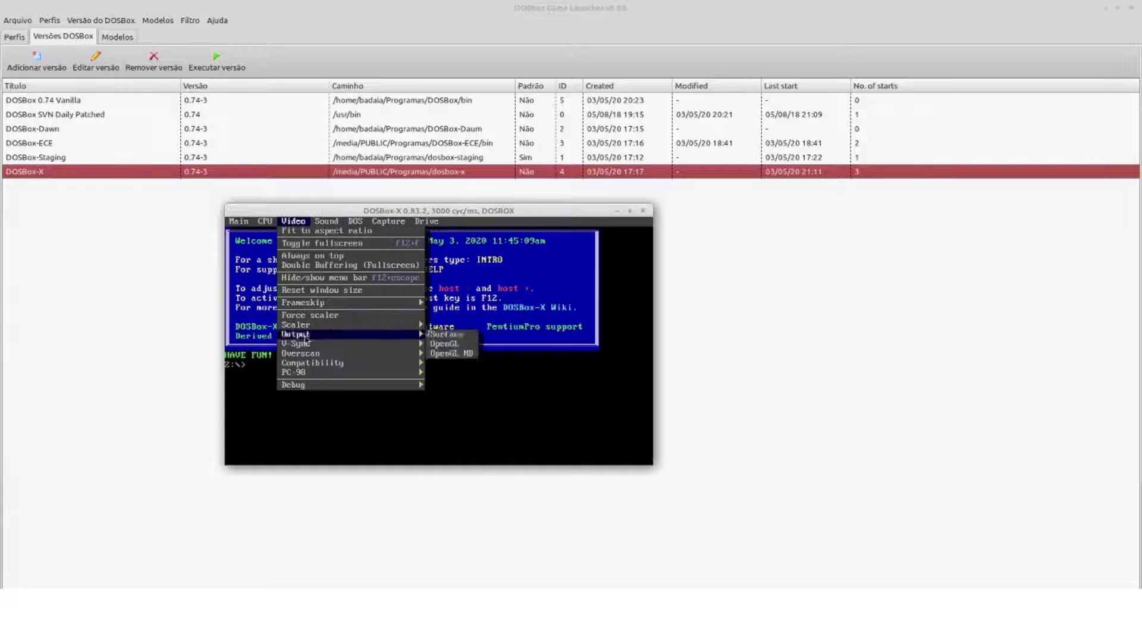
mouse_move(336, 329)
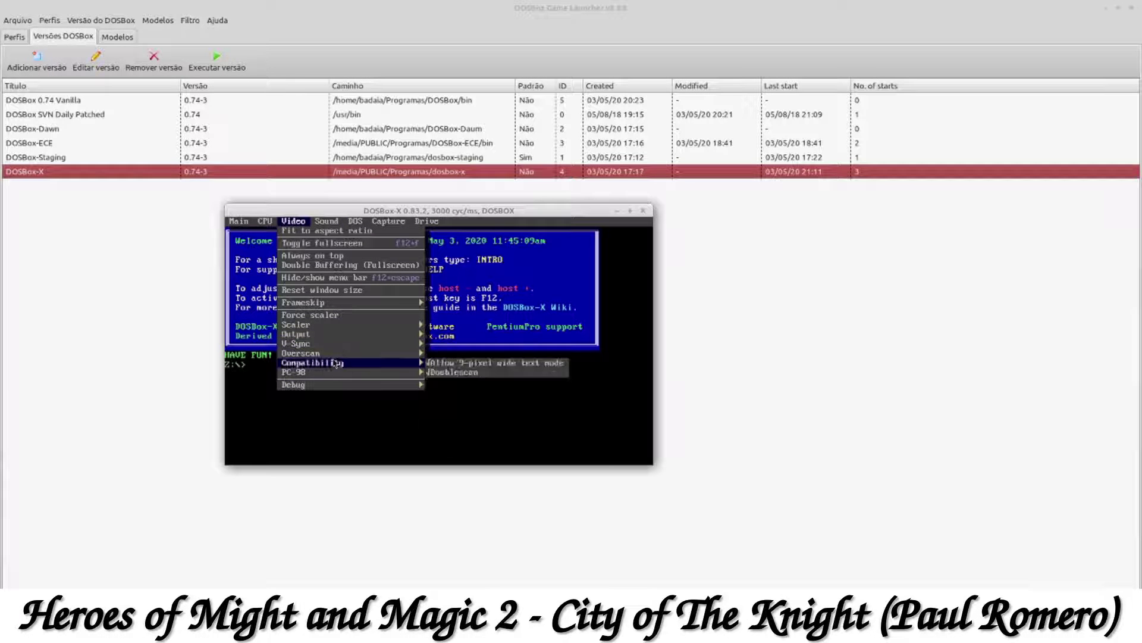
mouse_move(326, 378)
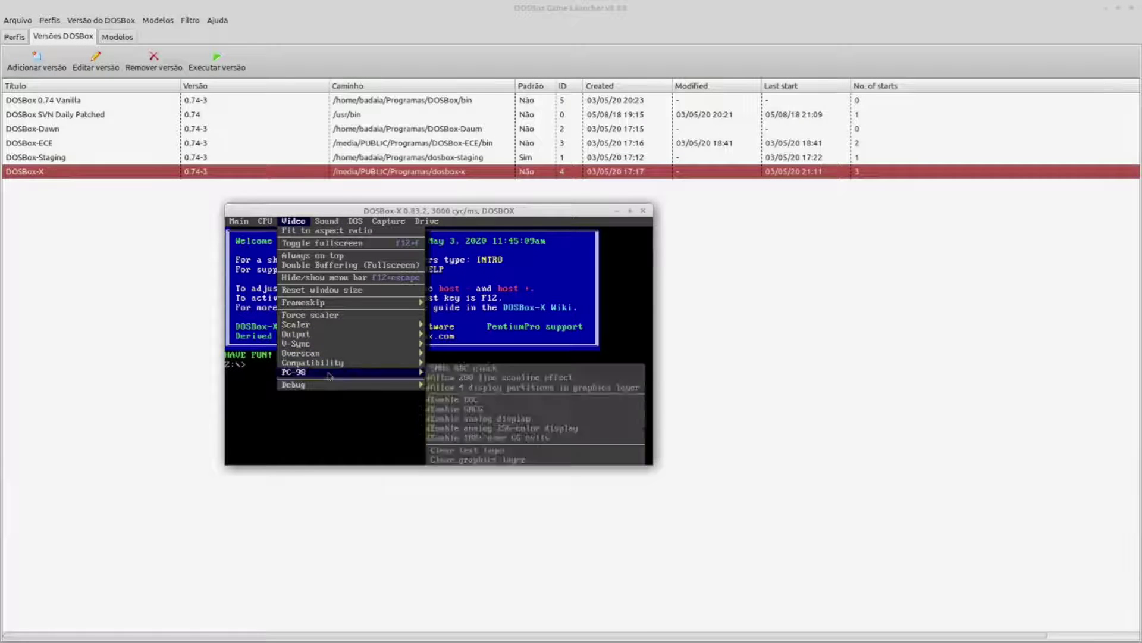
mouse_move(238, 221)
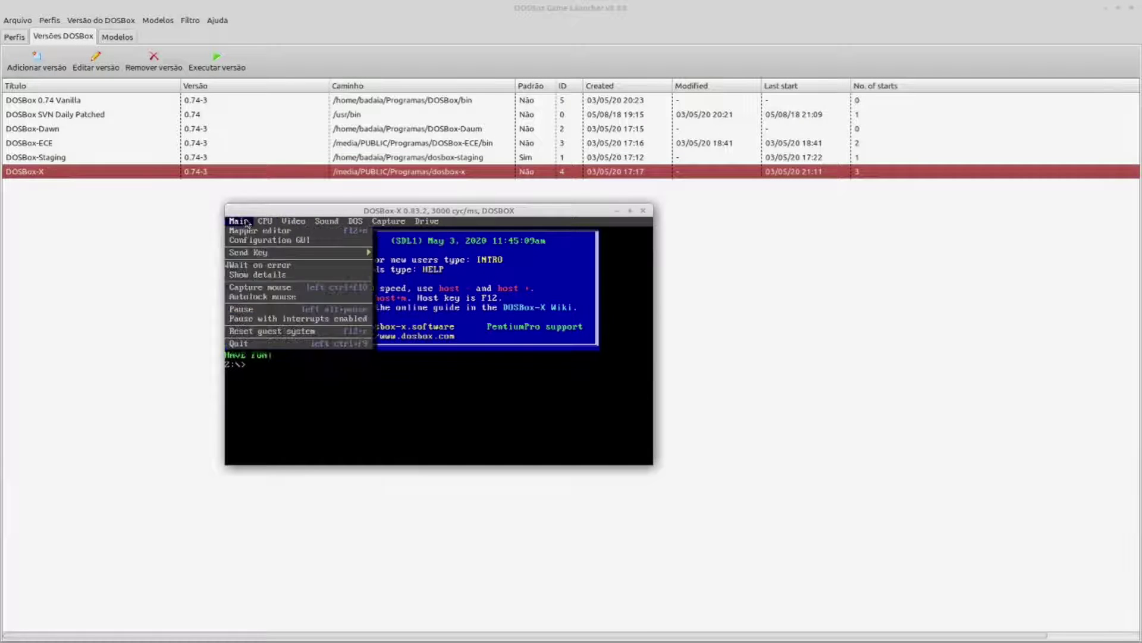
click(257, 345)
- Run the DOSBox-Staging version to show its startup prompt and close its window
click(46, 162)
right_click(46, 161)
click(83, 265)
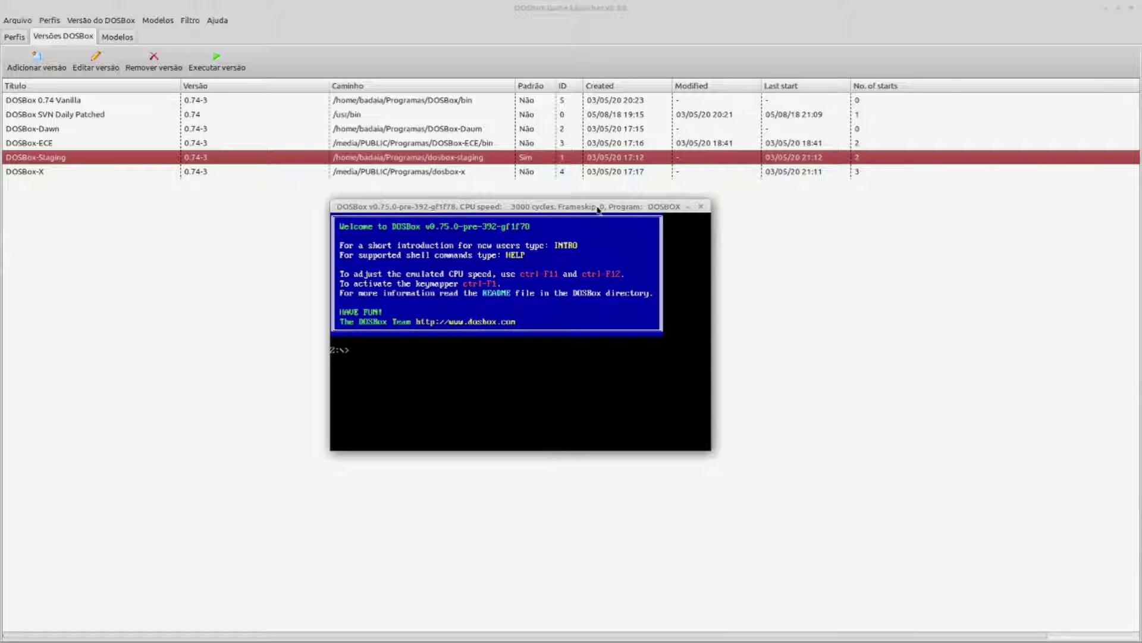
click(702, 206)
- Point out the DOSBox-ECE, DOSBox-Dawn and DOSBox 0.74 Vanilla entries among the configured versions
click(68, 144)
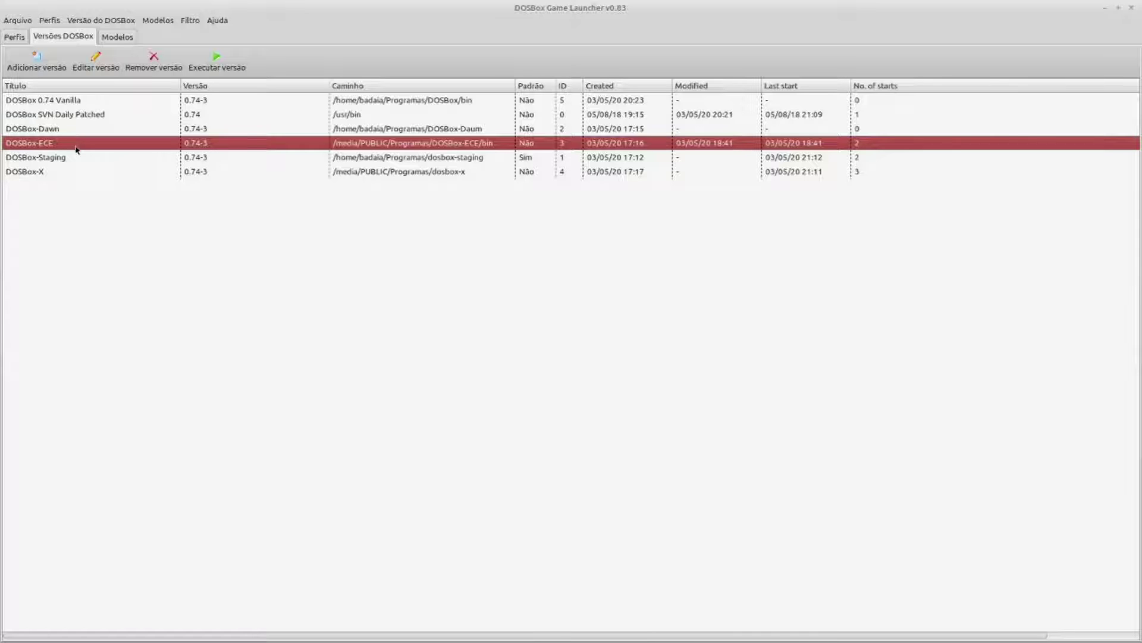
click(65, 129)
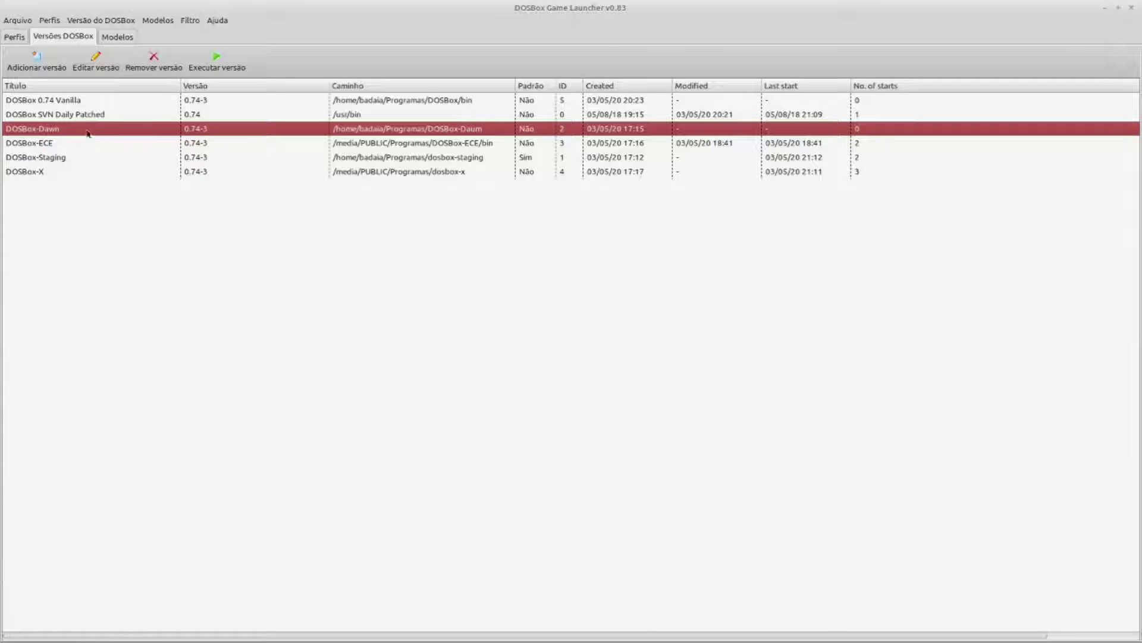
click(82, 103)
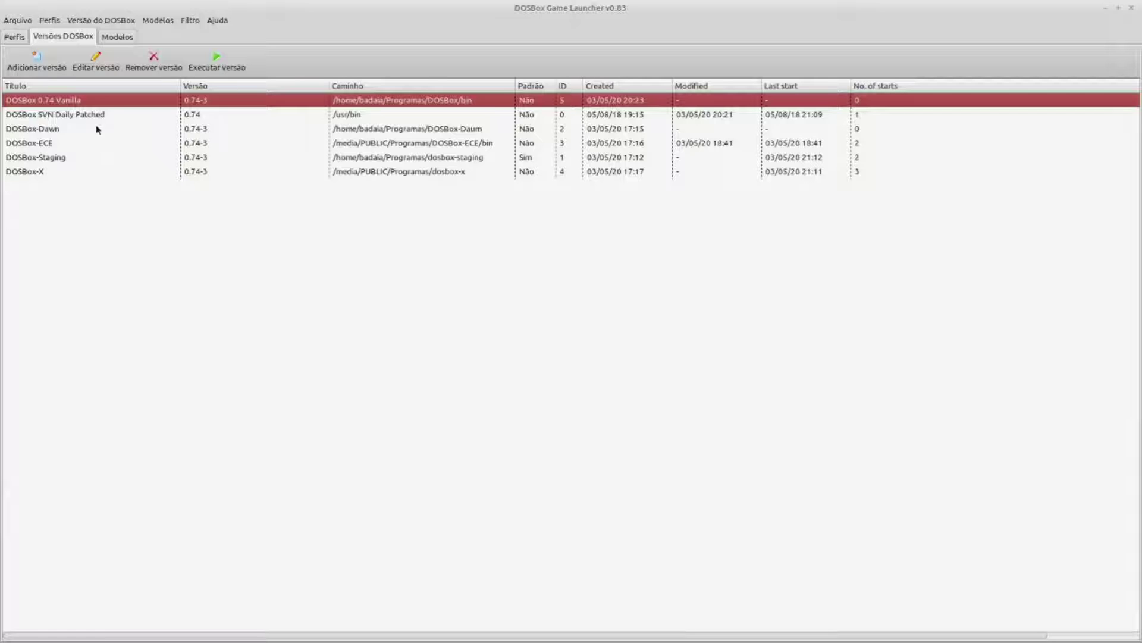
- Return to the game profiles and run Abuse with DOSBox 0.74 Vanilla
click(14, 37)
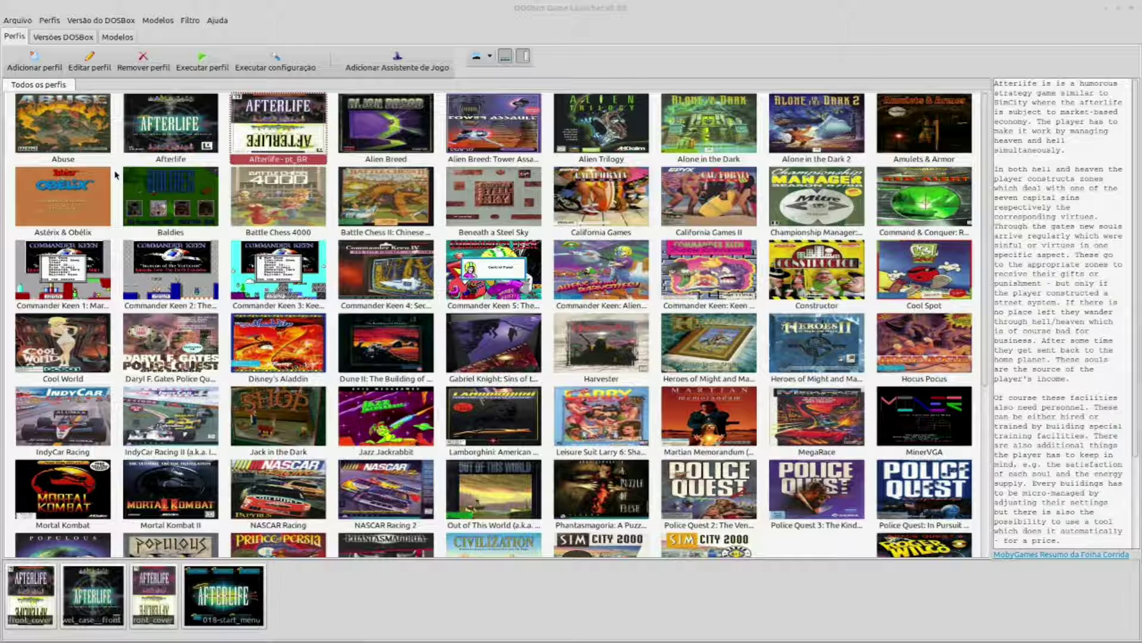
mouse_move(112, 189)
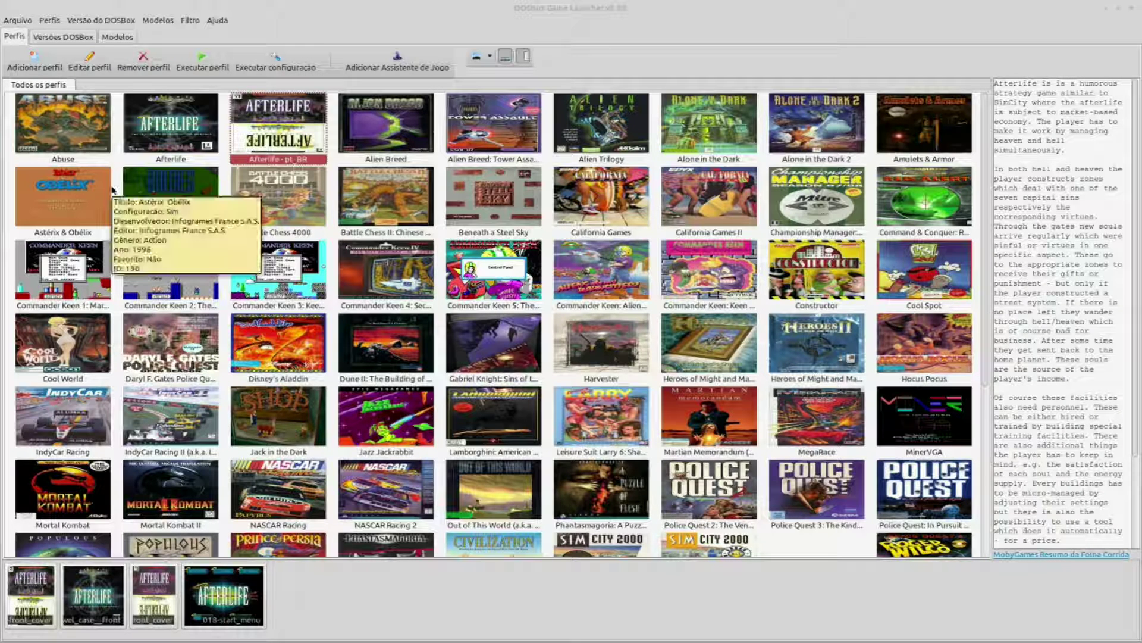
click(78, 126)
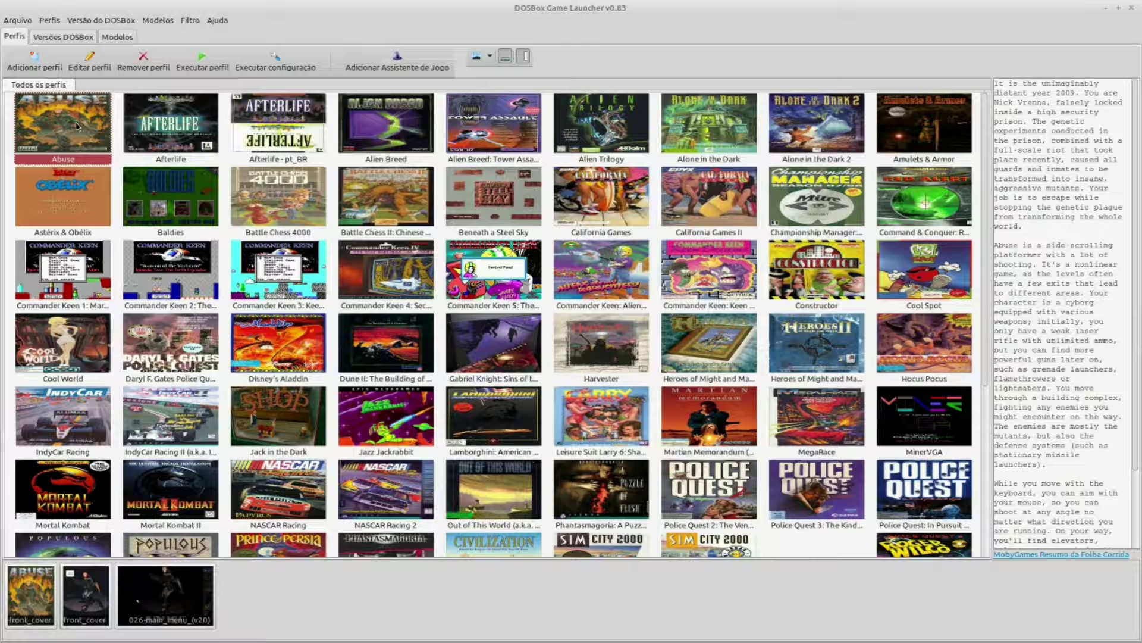
right_click(78, 127)
mouse_move(148, 146)
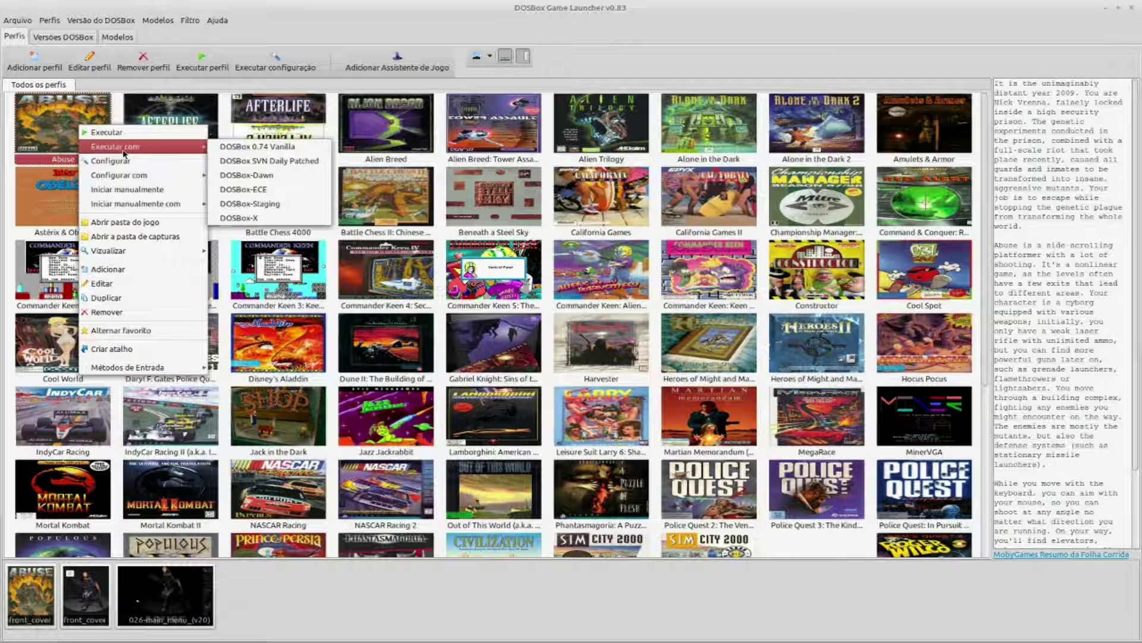
click(288, 147)
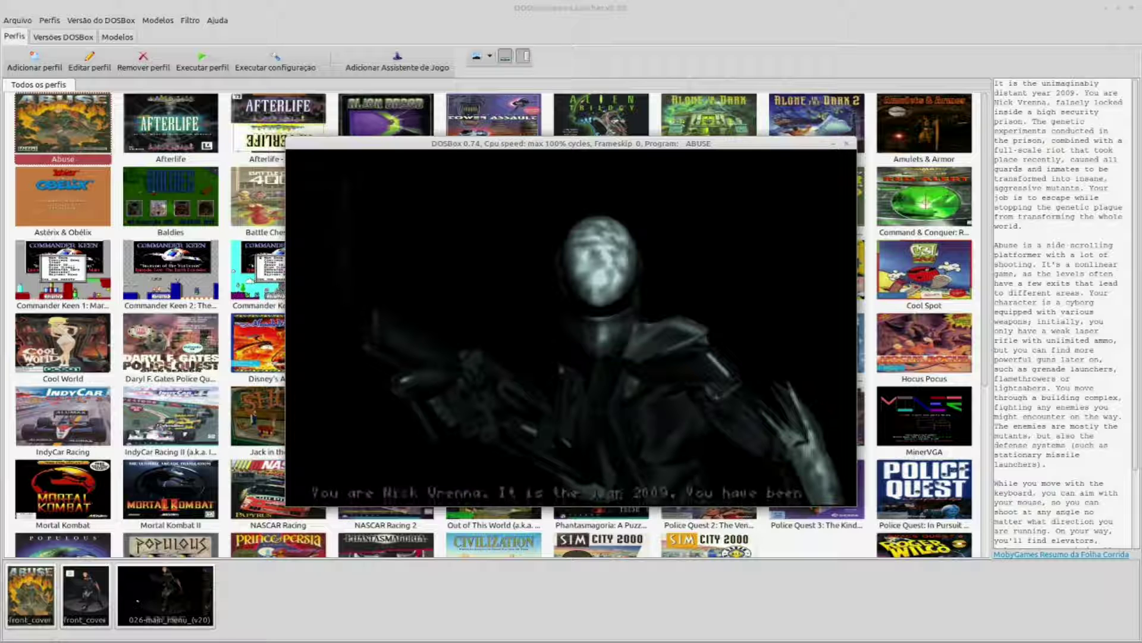
- Skip the Abuse intro and quit the game, confirming the exit
key(Escape)
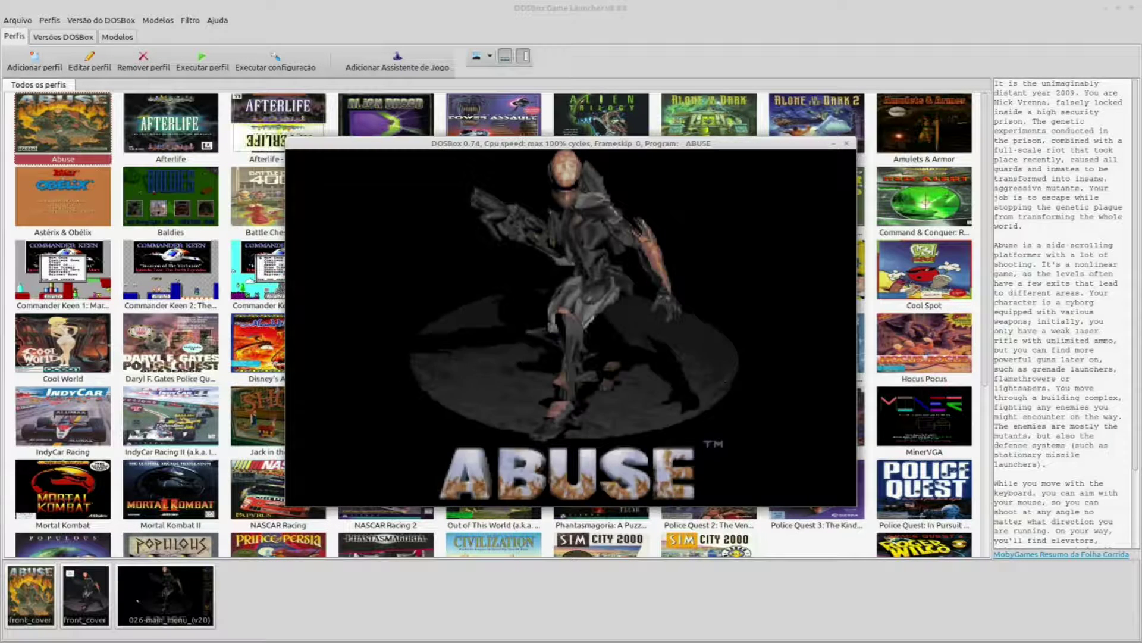
click(804, 396)
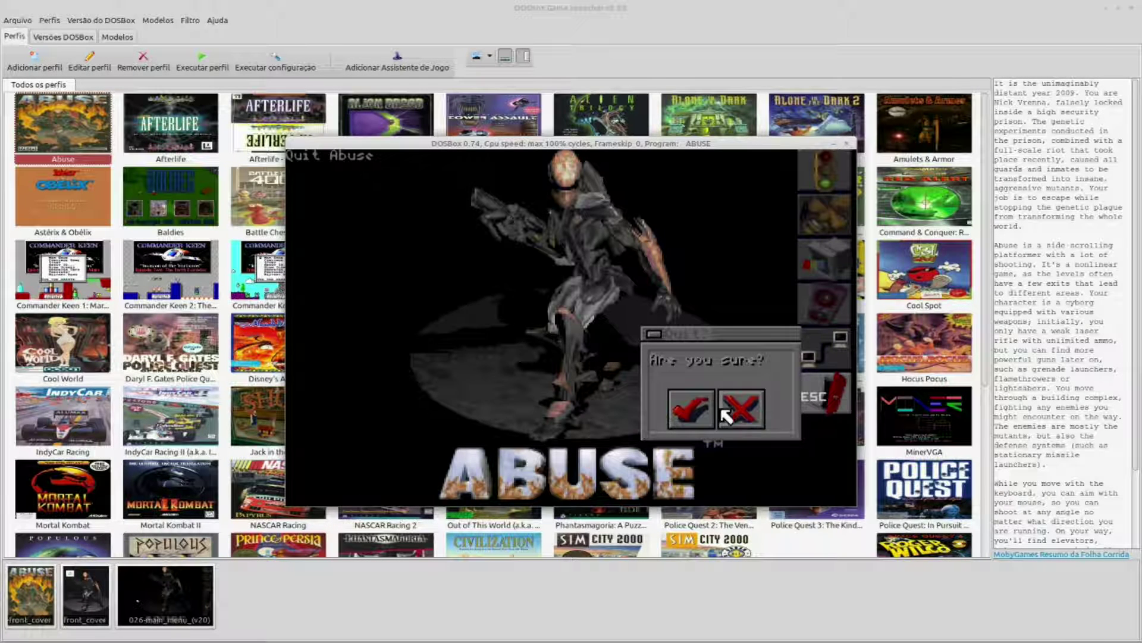
click(693, 409)
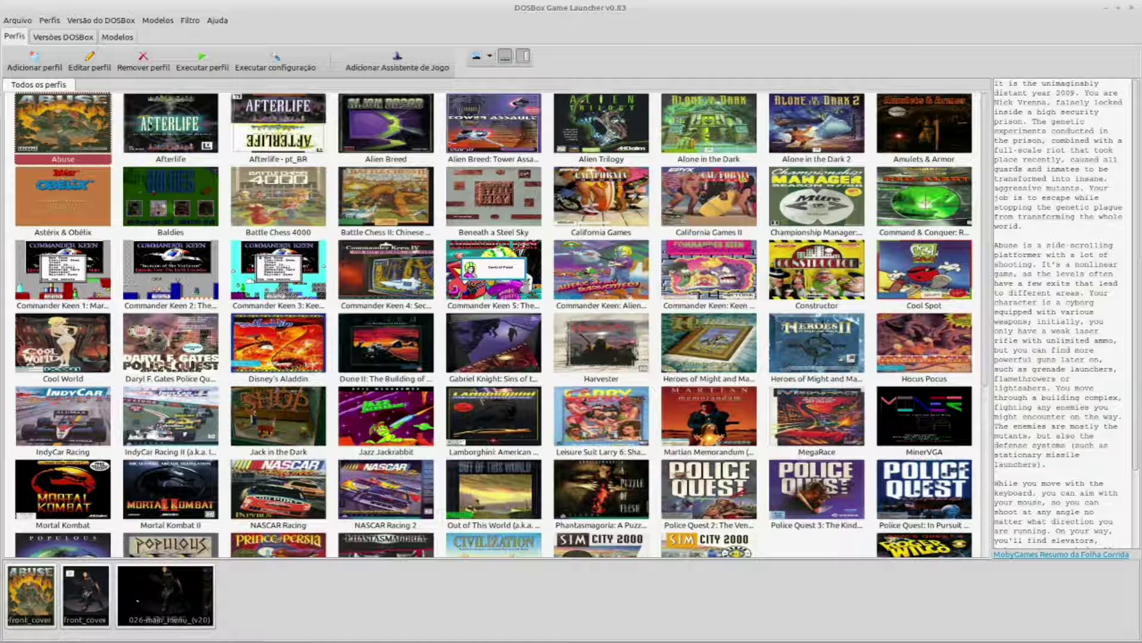
- Run Abuse with DOSBox-Staging and quit the game from its title screen
right_click(73, 124)
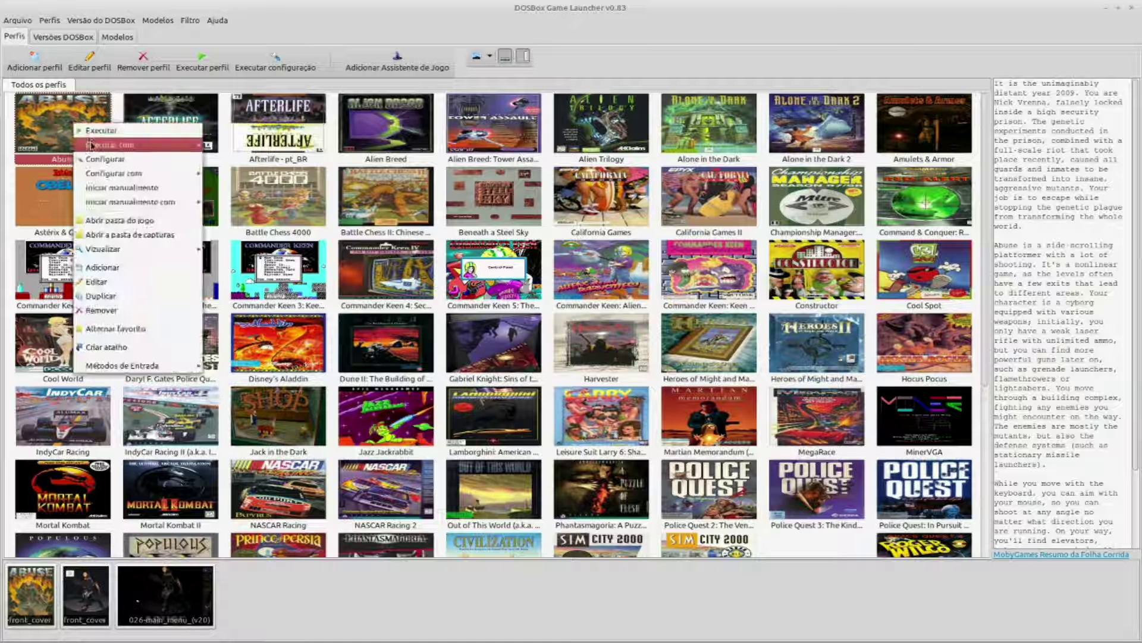
mouse_move(150, 149)
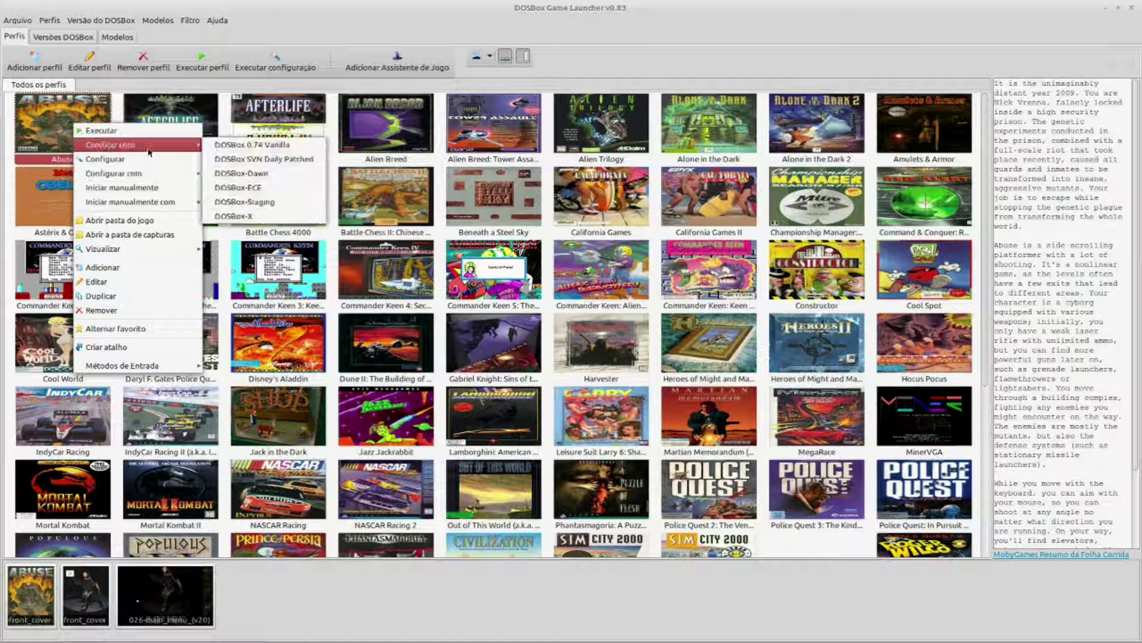
click(249, 202)
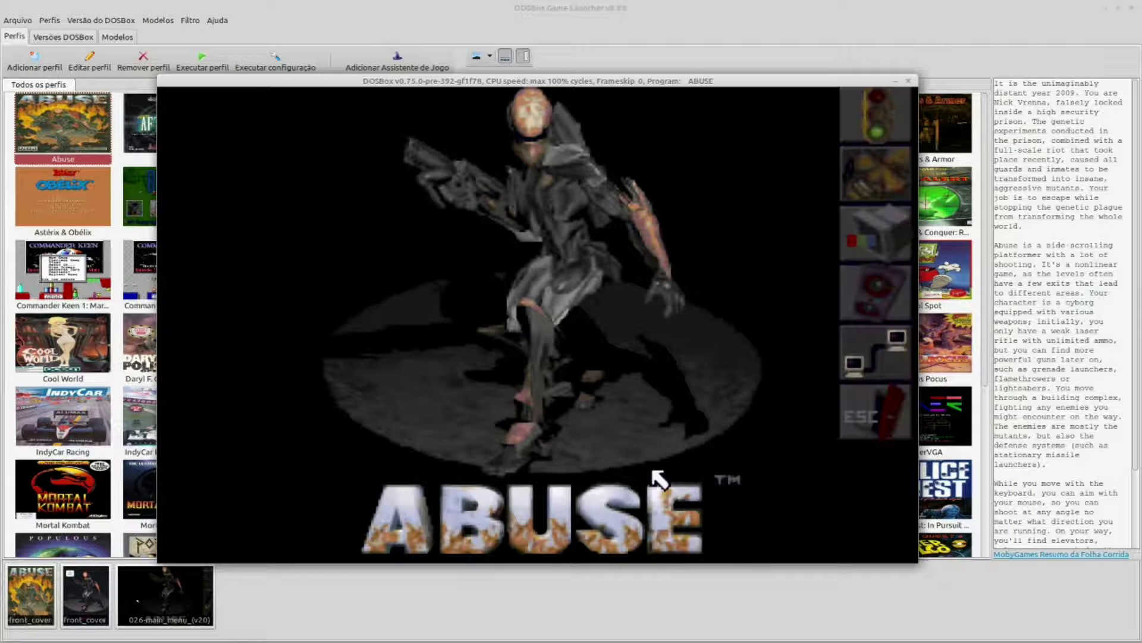
click(875, 417)
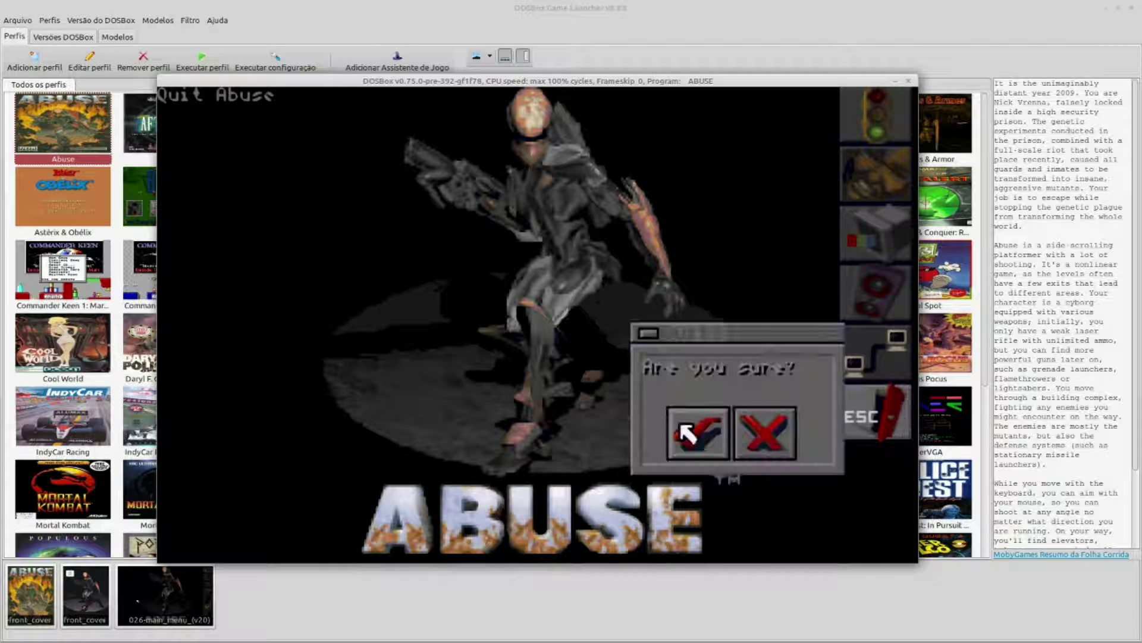
click(697, 434)
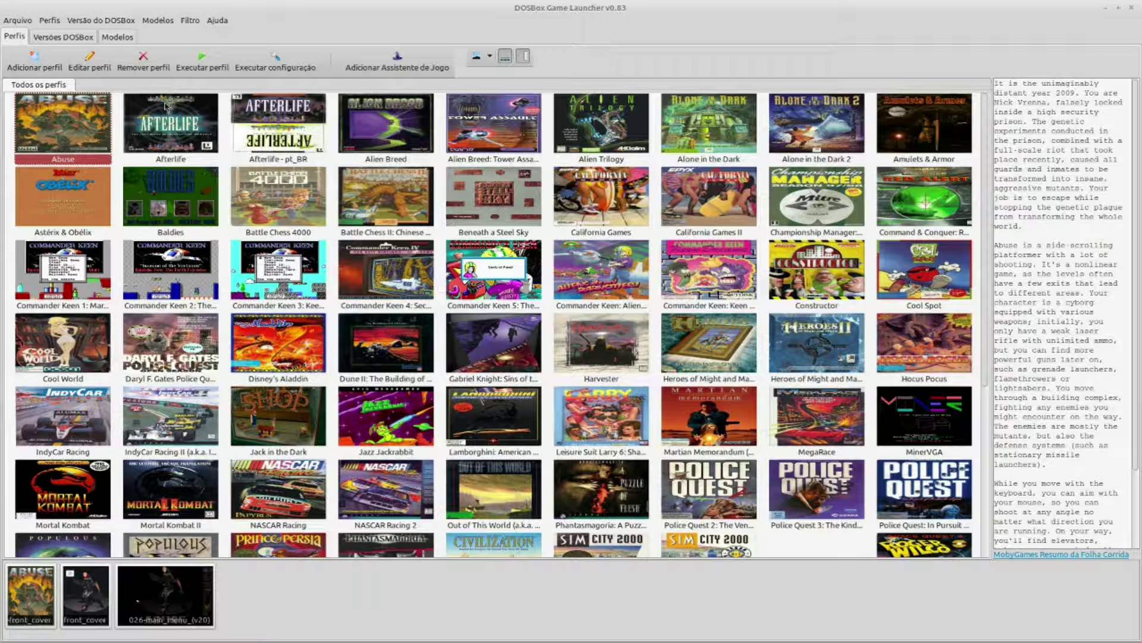
- Show the machine templates, run the first IBM PCjr i8088 4.77Mhz template and close its DOSBox window
click(127, 39)
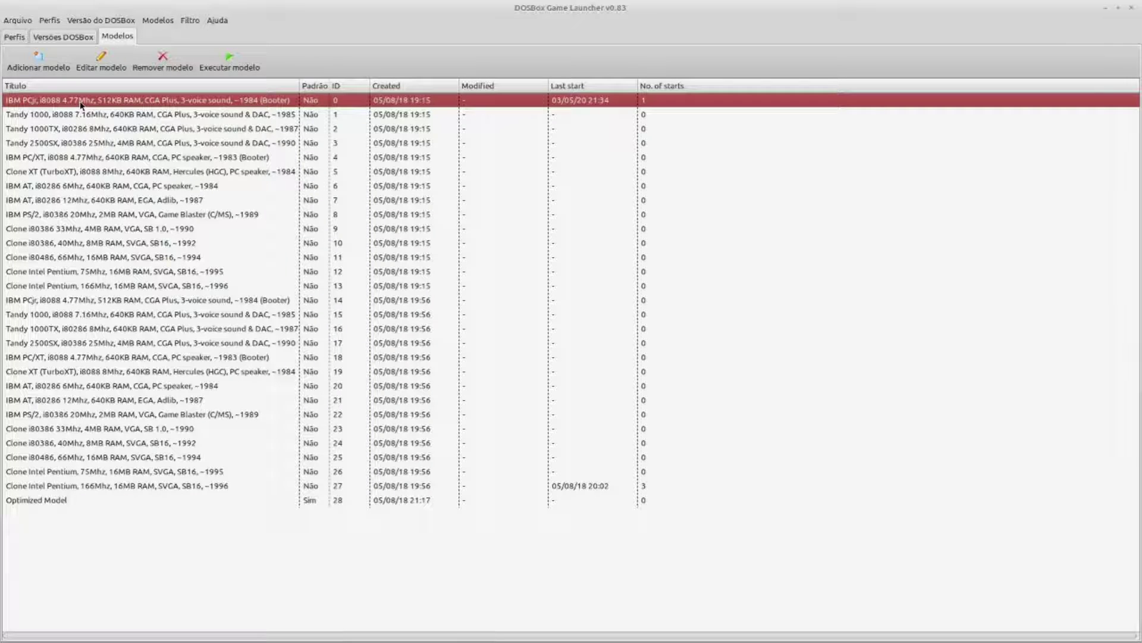
click(229, 61)
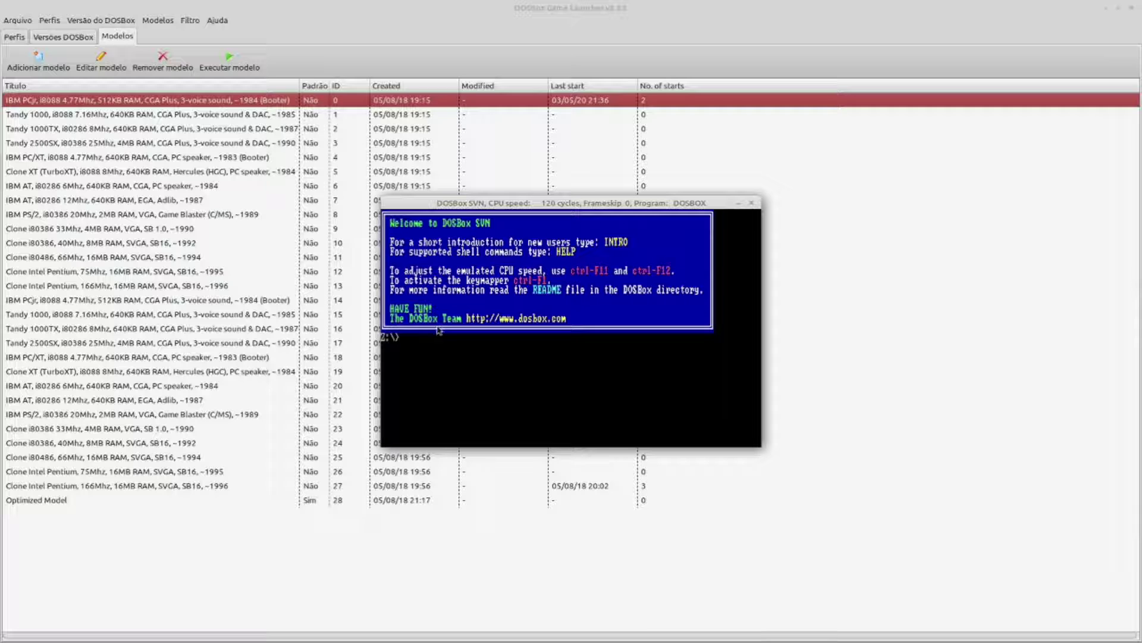
click(752, 203)
- Run the first Tandy 1000 i8088 7.16Mhz template and close its DOSBox window
click(127, 116)
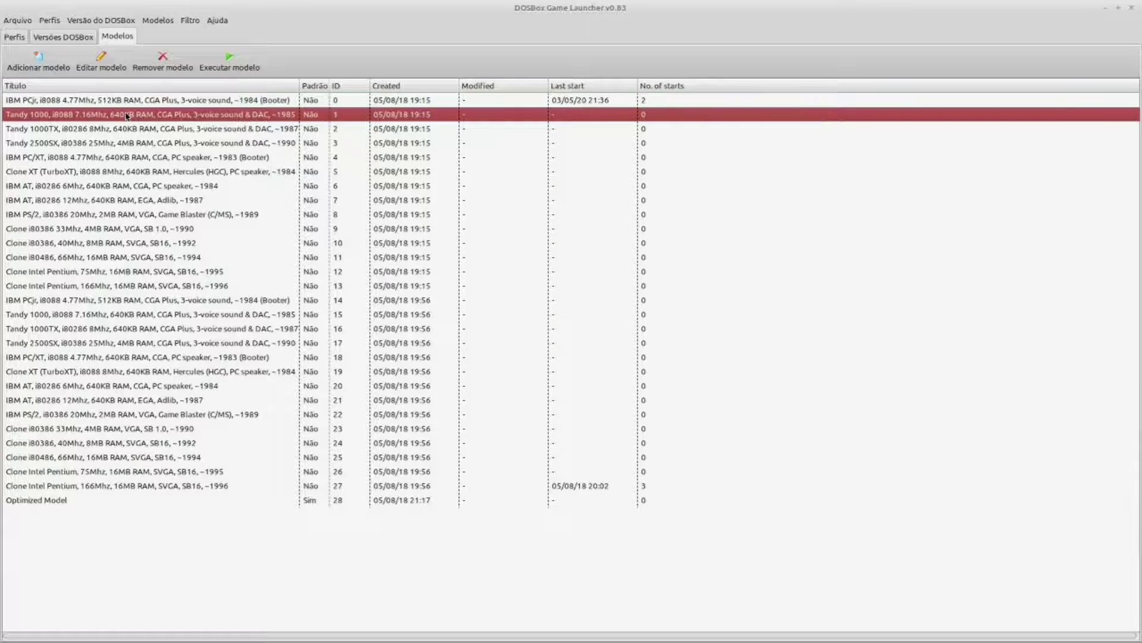
click(229, 64)
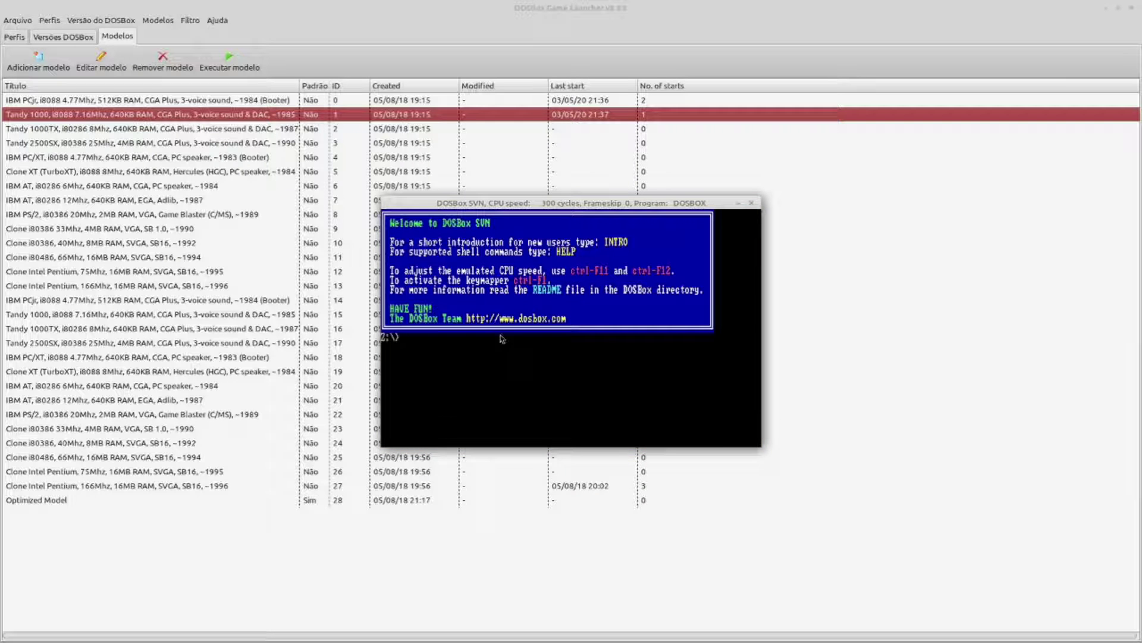
click(752, 205)
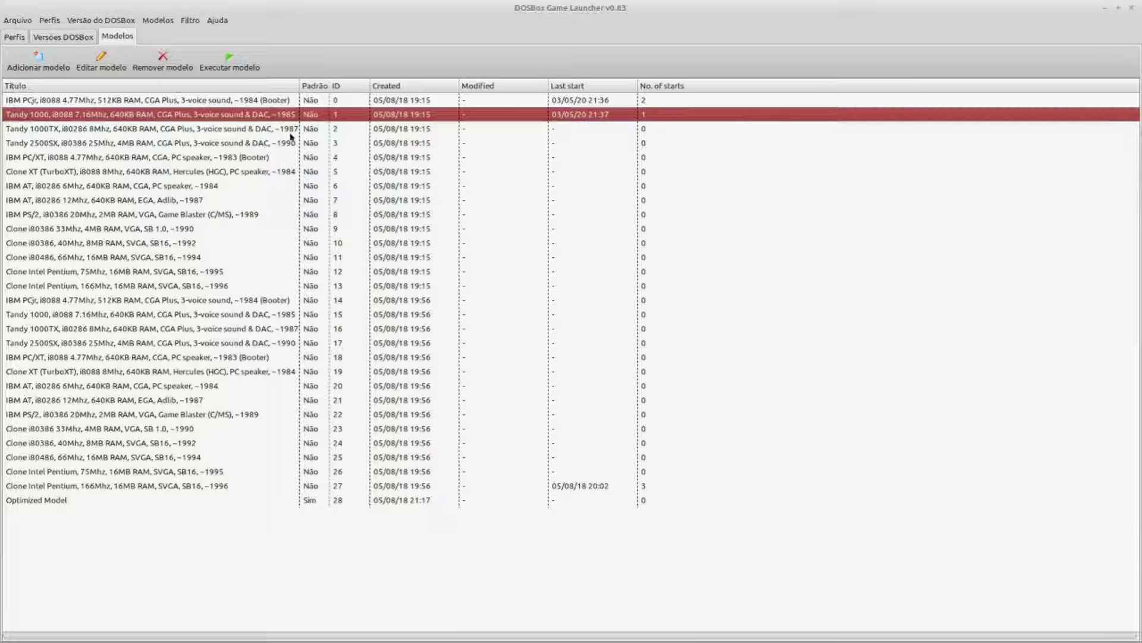
- Run the first IBM AT i80286 12Mhz EGA Adlib template and close its DOSBox window
click(128, 201)
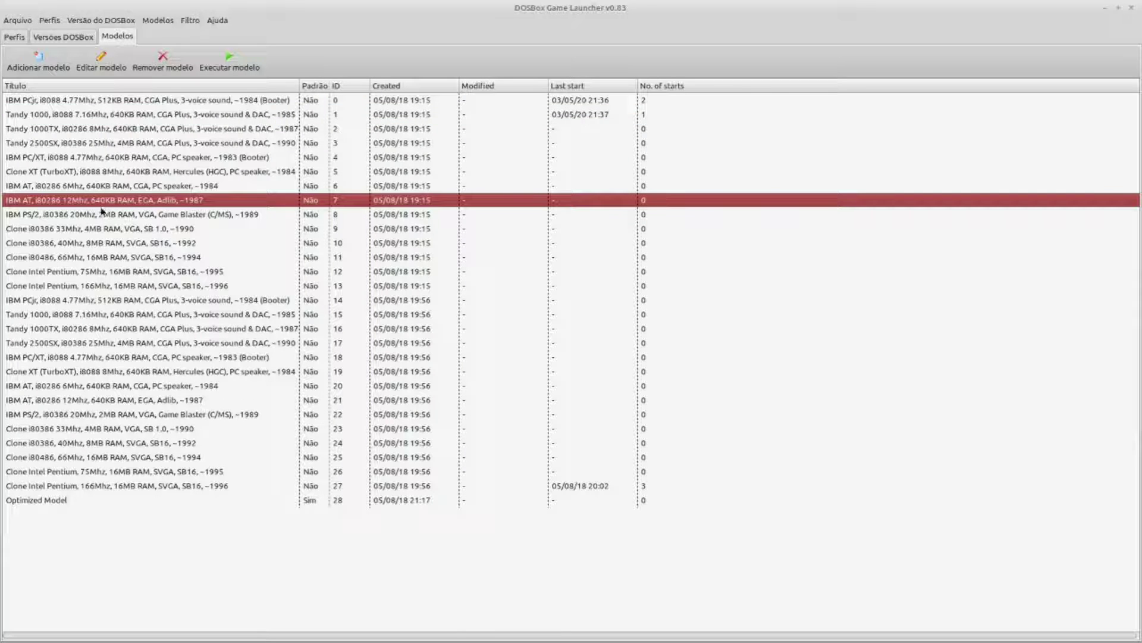
click(229, 63)
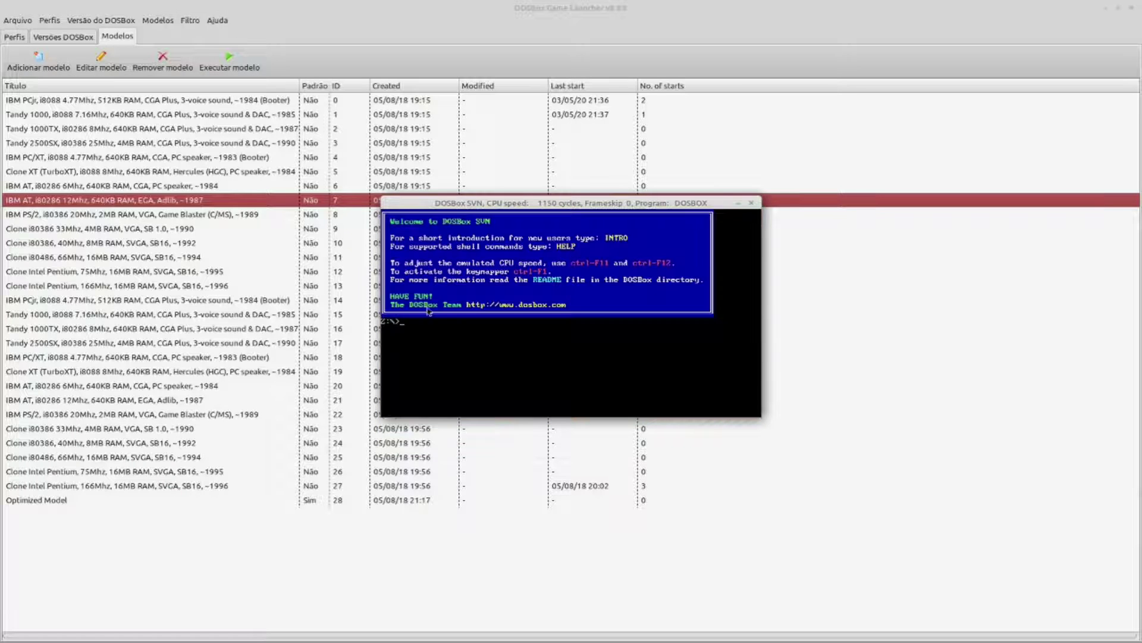
click(752, 202)
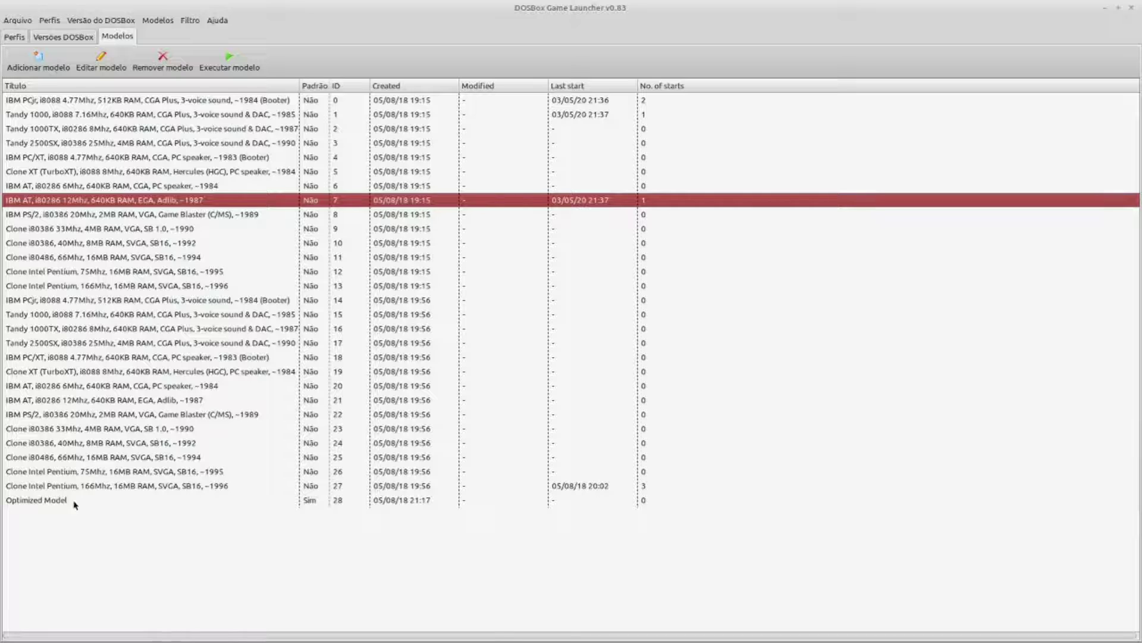
- Look through the machine templates, run the second Clone Intel Pentium 166Mhz template (ID 27) and close its DOSBox window
click(125, 101)
click(67, 143)
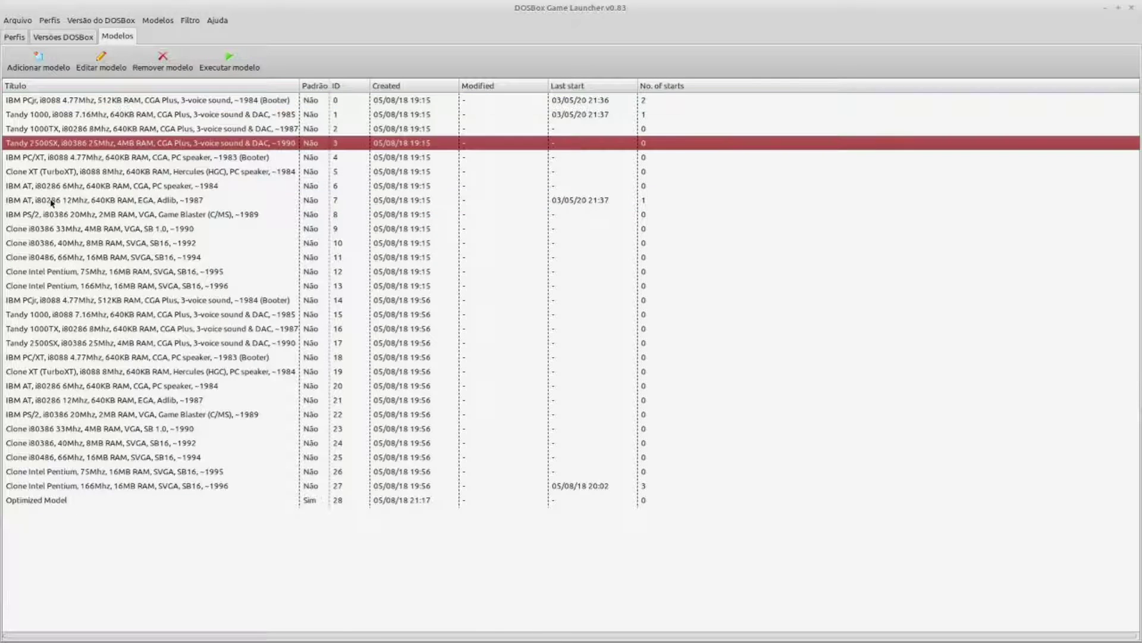
click(42, 173)
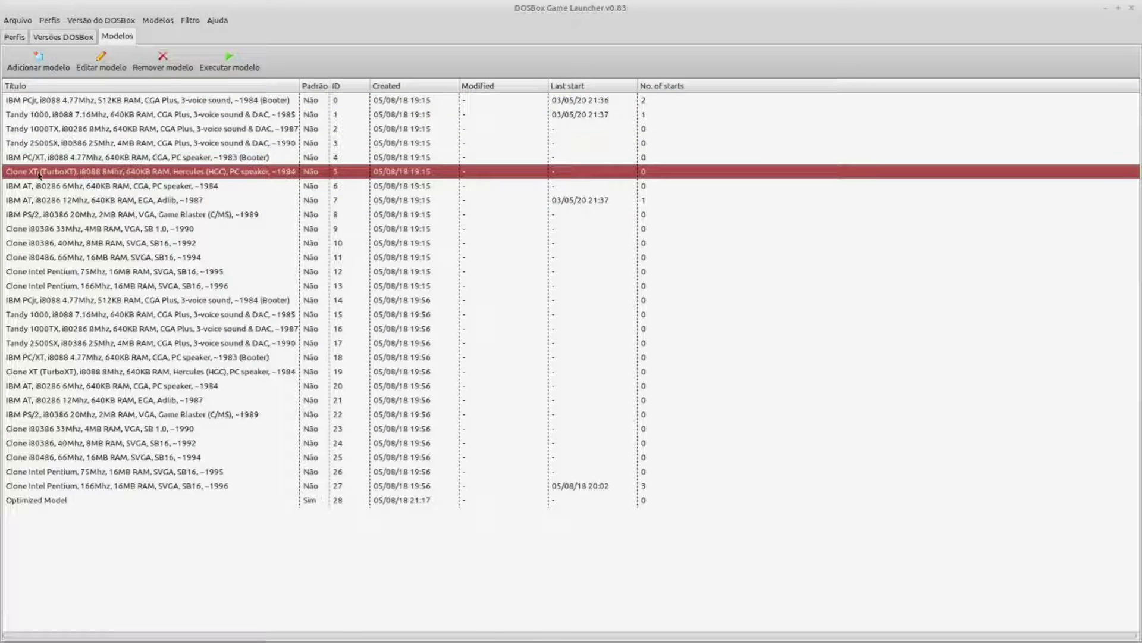
click(66, 244)
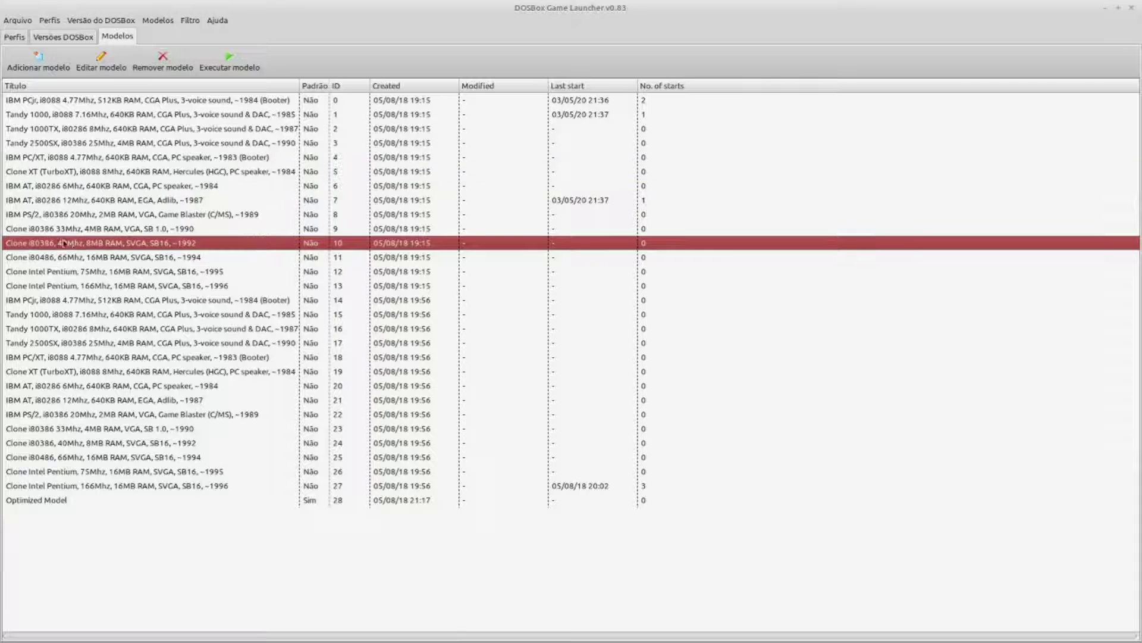
click(100, 487)
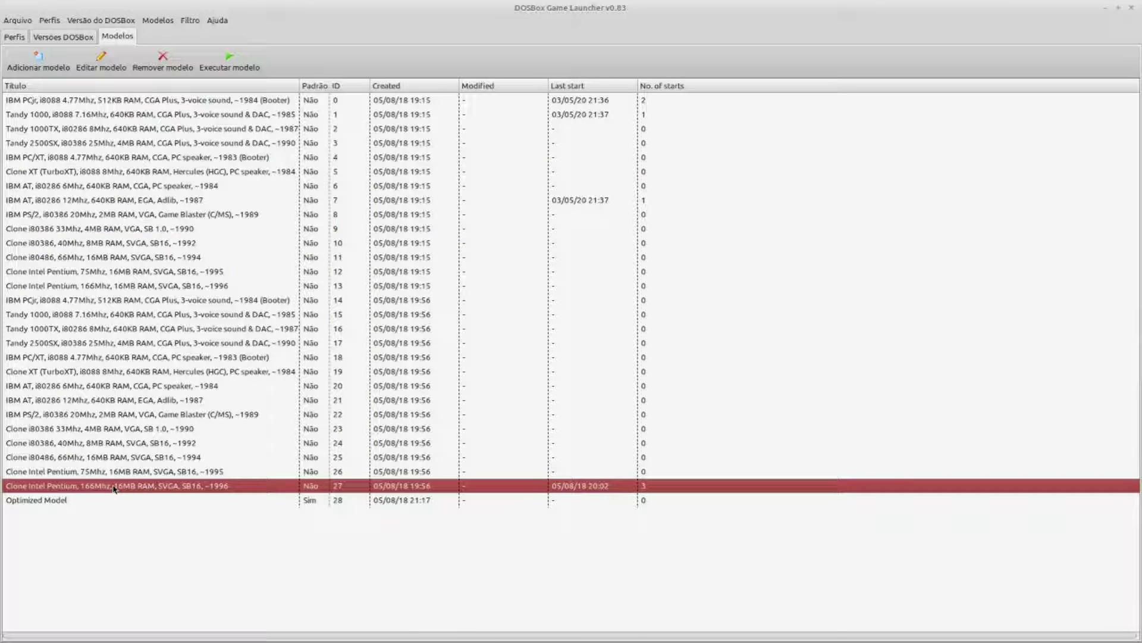
click(229, 62)
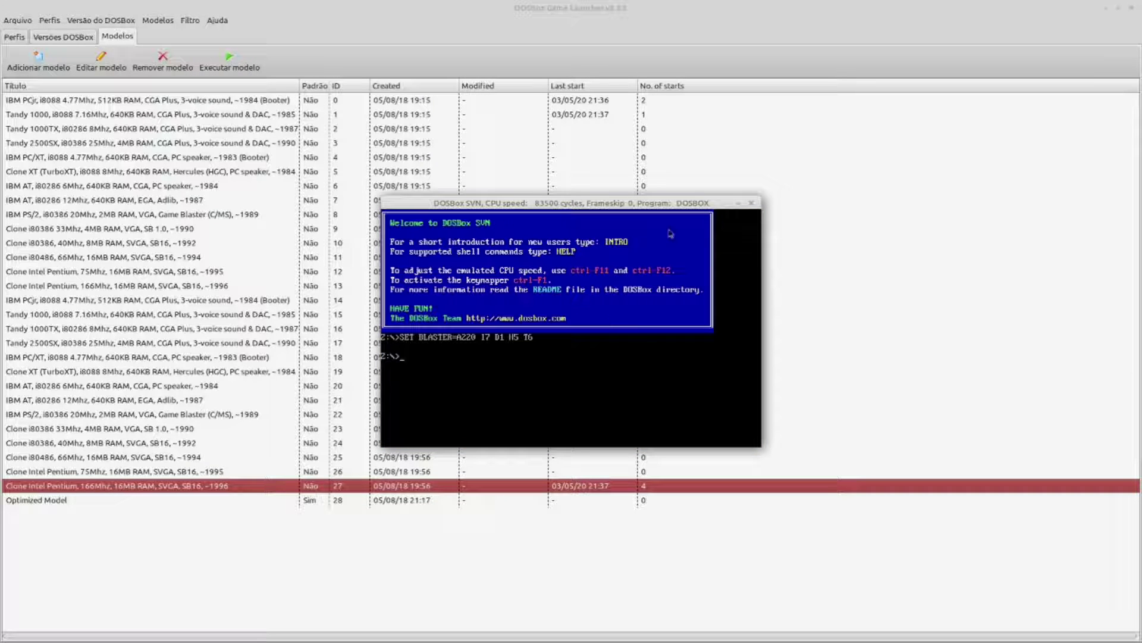
click(751, 204)
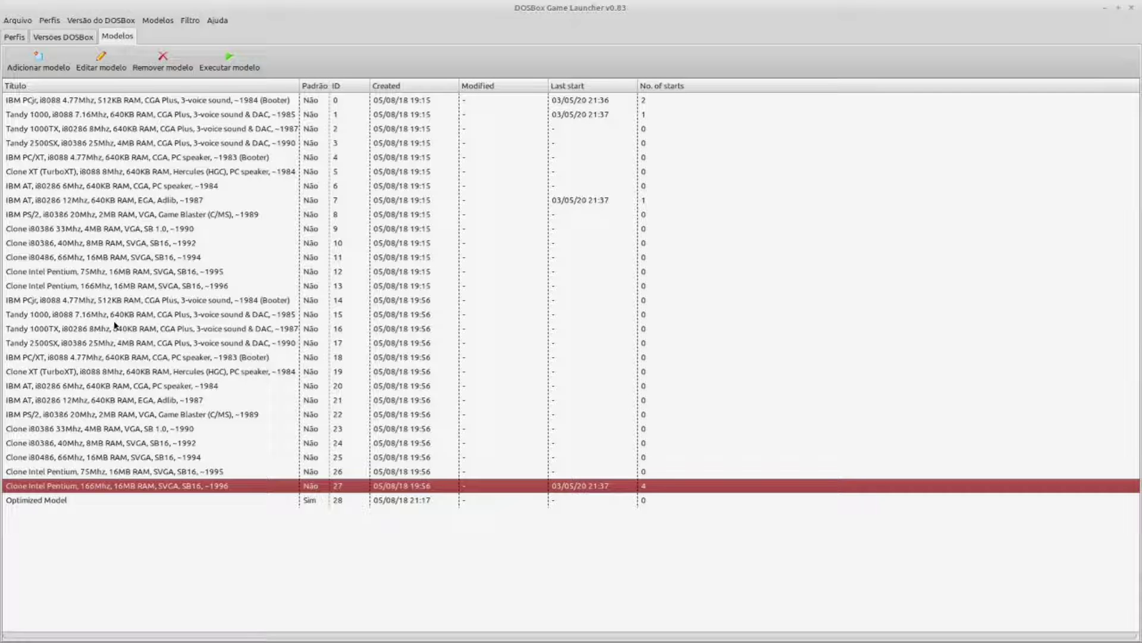
- Start a new game profile from the profiles list and title it Conquest of The New World
click(18, 37)
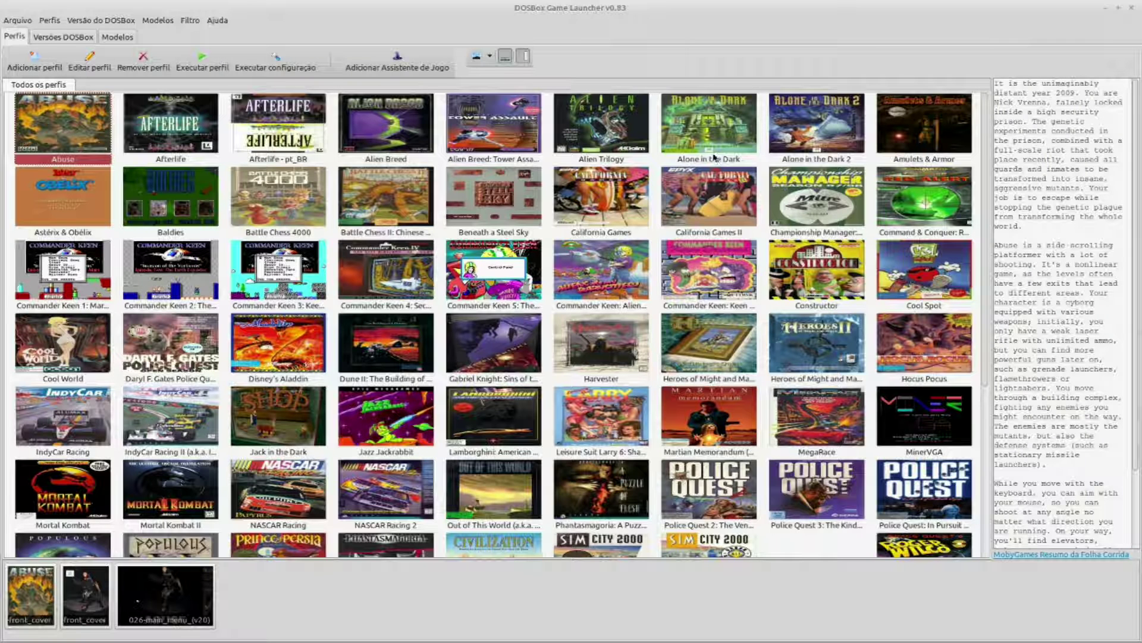
click(43, 62)
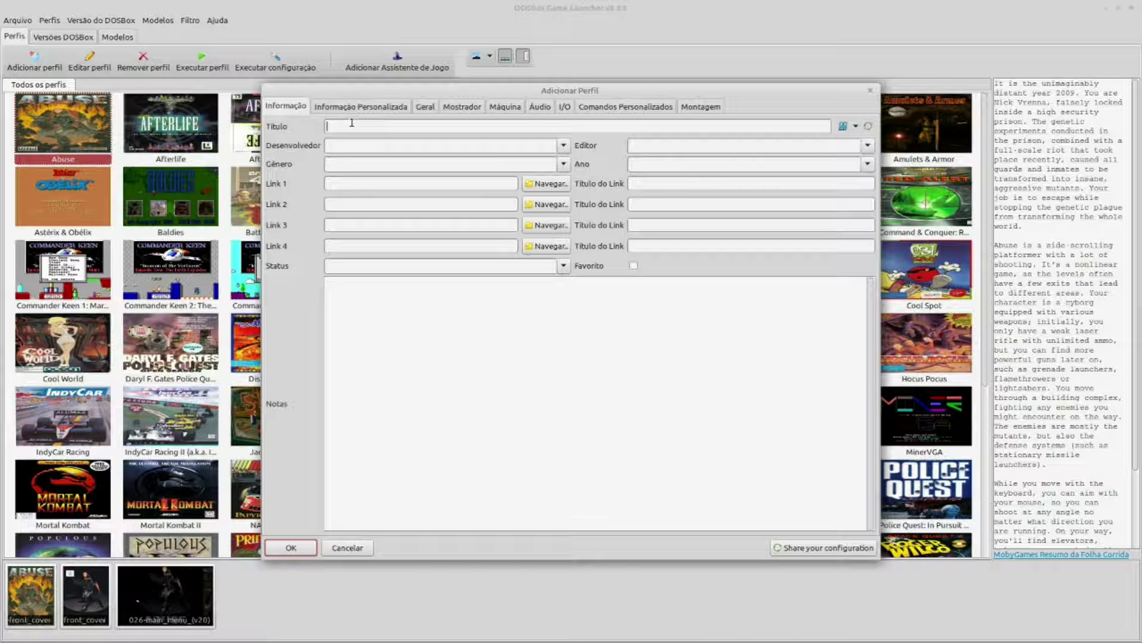
text(Conquest of The New World)
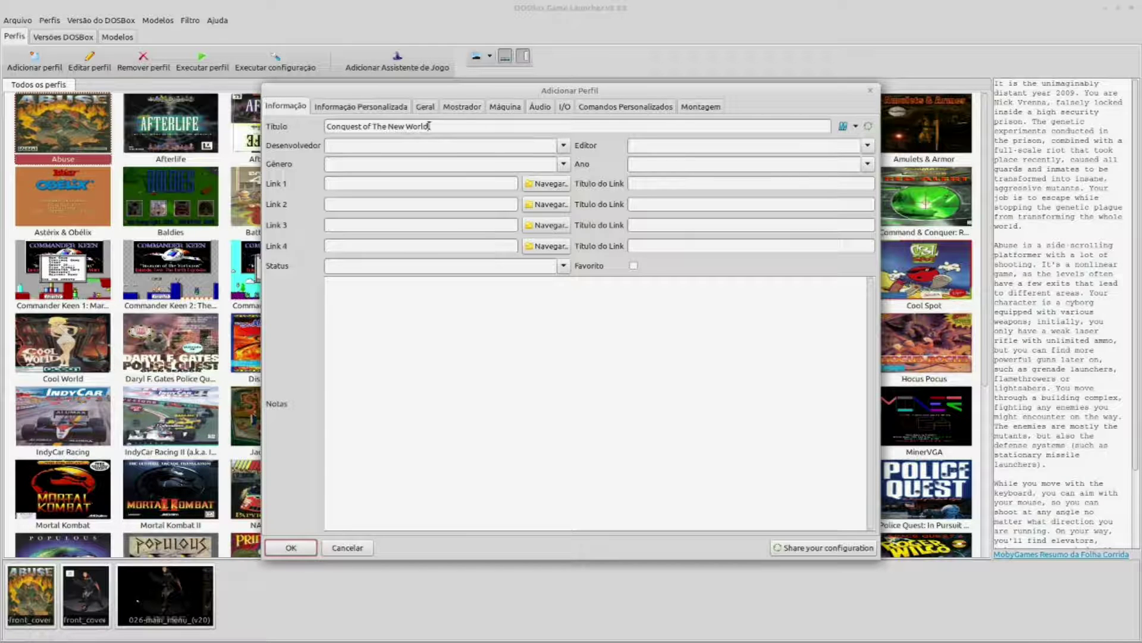
- Fill in the profile from the 1996 DOS MobyGames entry Conquest of the New World and select all of its images
click(843, 128)
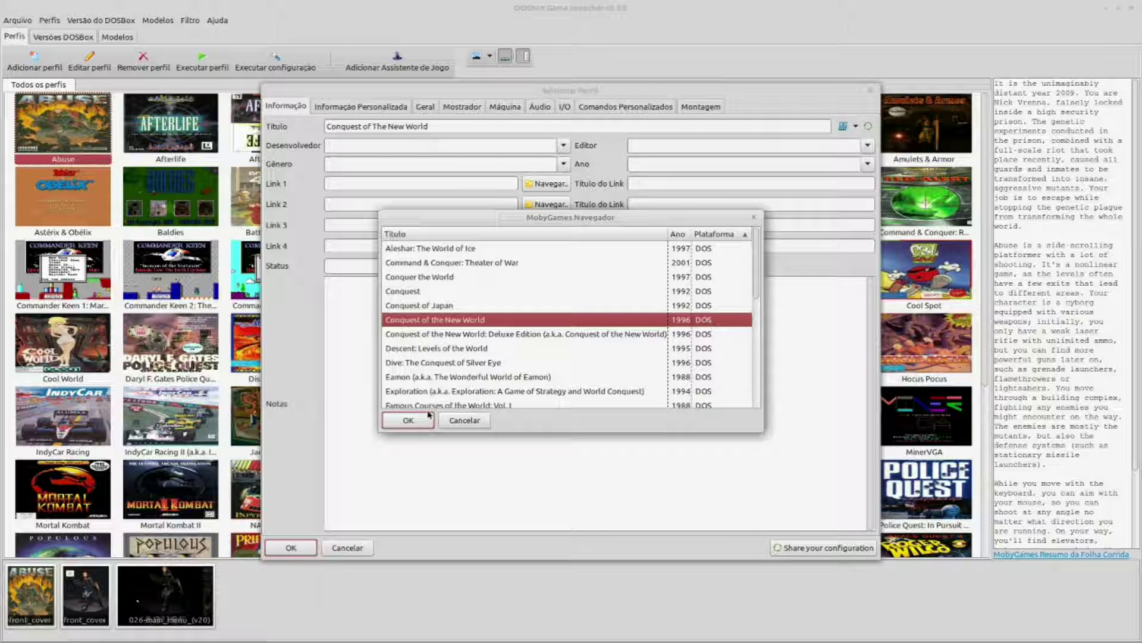
click(408, 420)
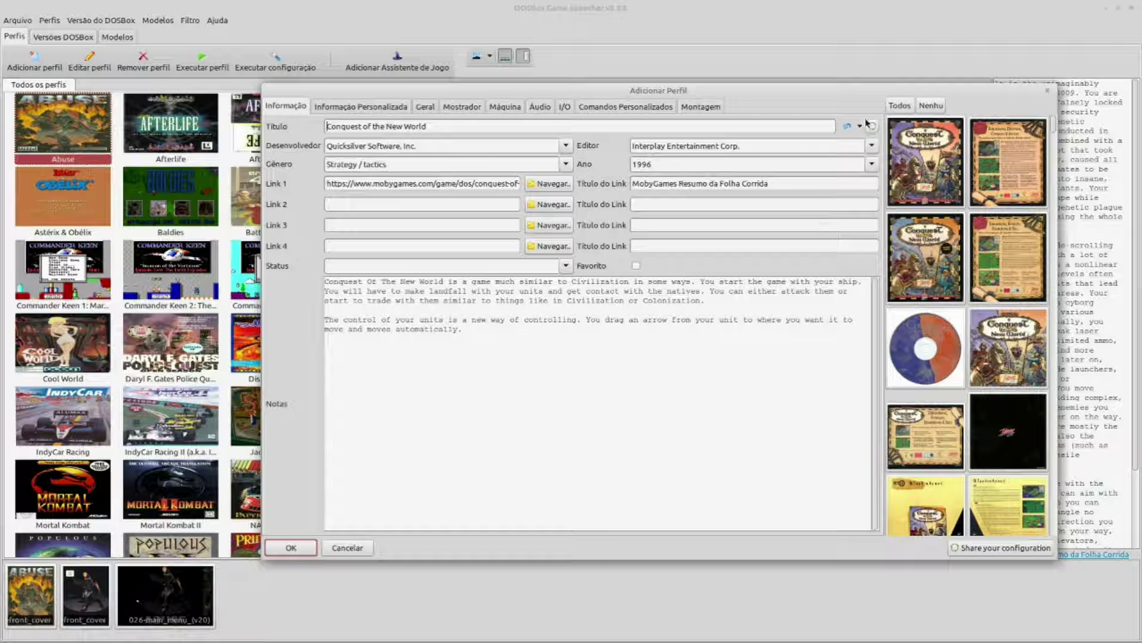
click(900, 105)
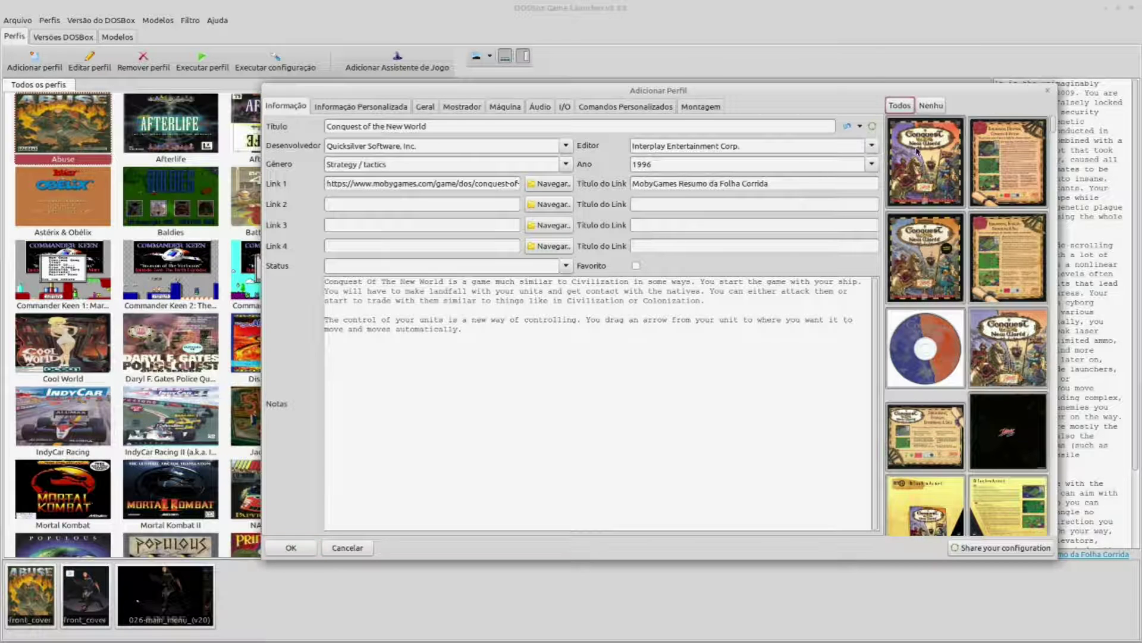